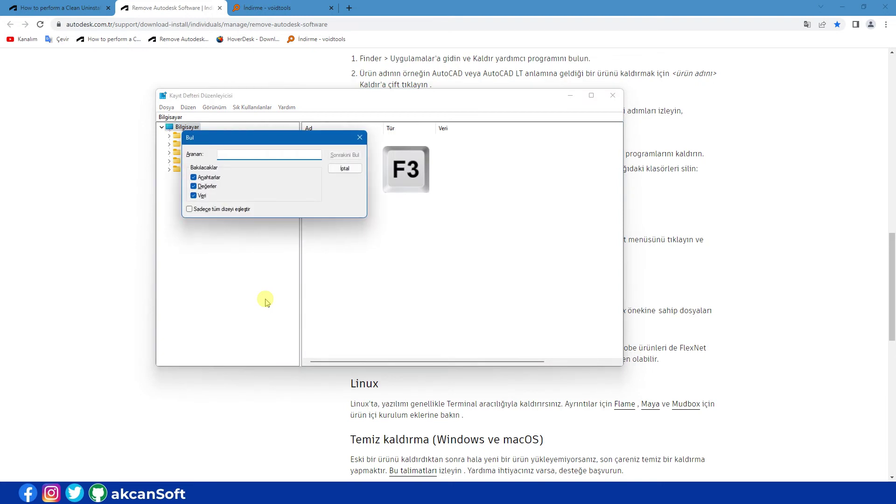
Step: Search the registry for "Autocad" in Registry Editor, and close the editor without editing any entry
{"action": "left_click_drag", "start_coordinate": [216, 129], "coordinate": [279, 176]}
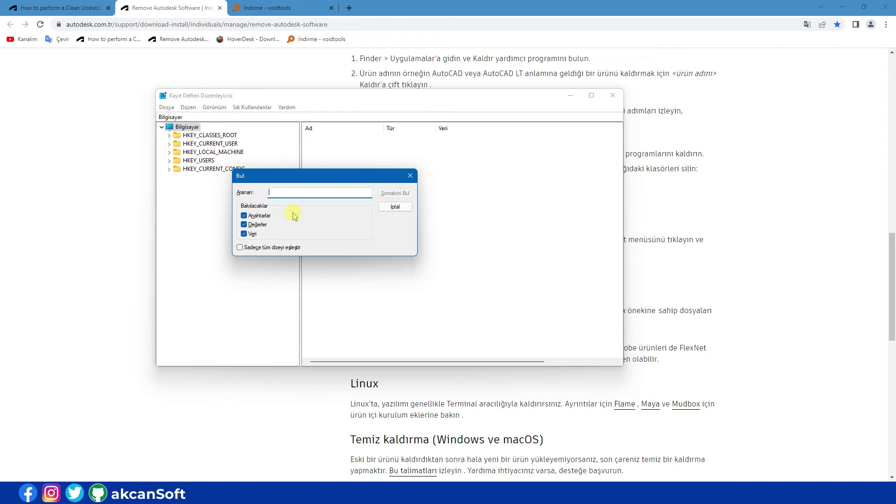
{"action": "type", "text": "utocad"}
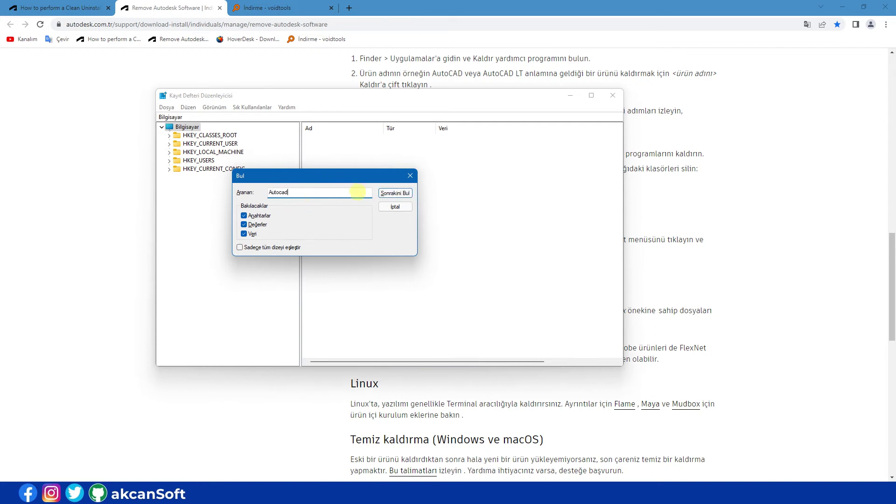
{"action": "left_click", "coordinate": [395, 193]}
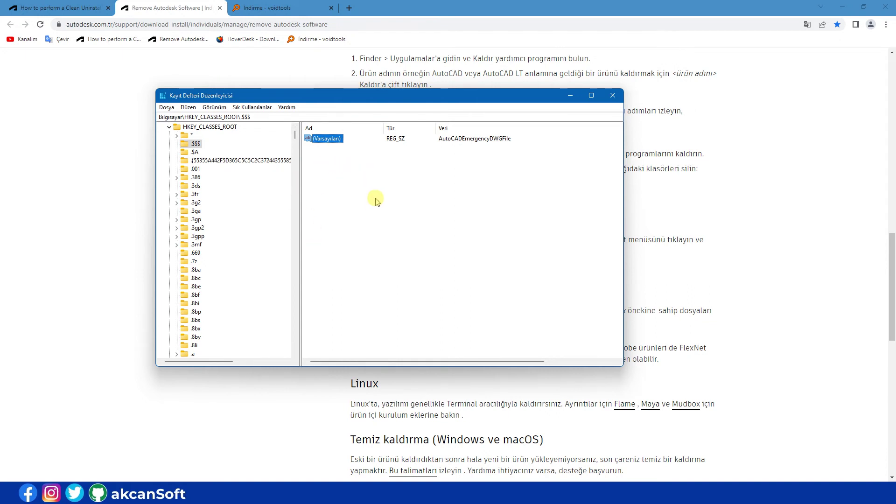
{"action": "left_click", "coordinate": [615, 99]}
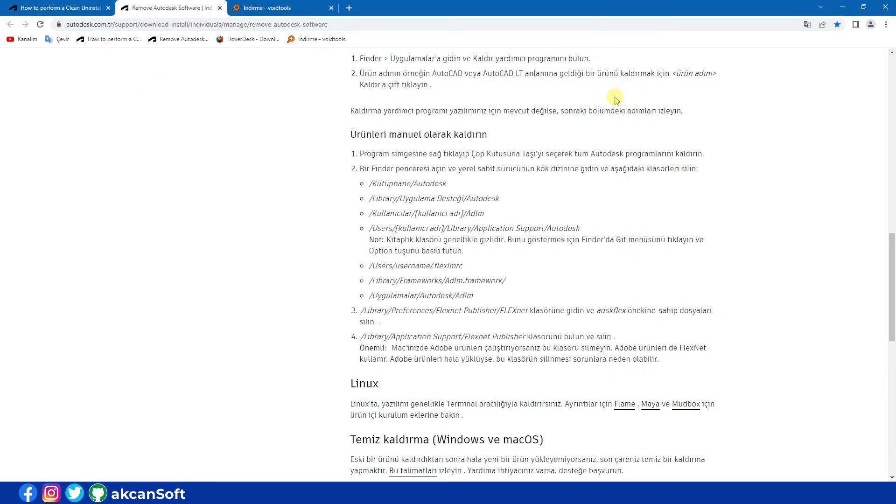
Step: Open the bookmarked HoverDesk download page in a new browser tab and read RegSeeker's personal-use note
{"action": "middle_click", "coordinate": [245, 44]}
{"action": "left_click", "coordinate": [396, 9]}
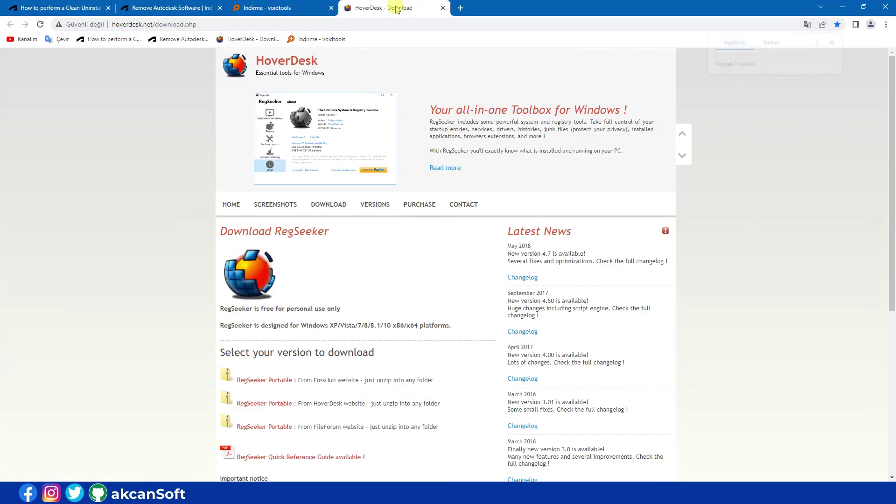
{"action": "left_click", "coordinate": [341, 213]}
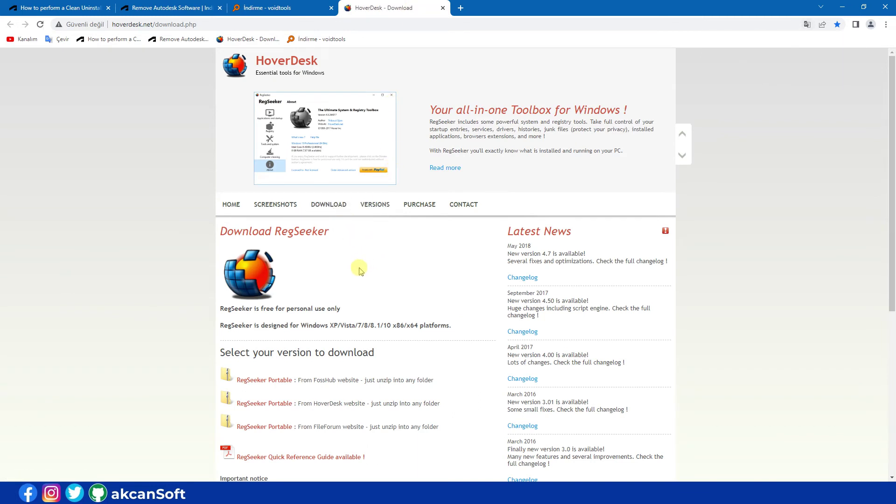
{"action": "left_click_drag", "start_coordinate": [343, 309], "coordinate": [225, 309]}
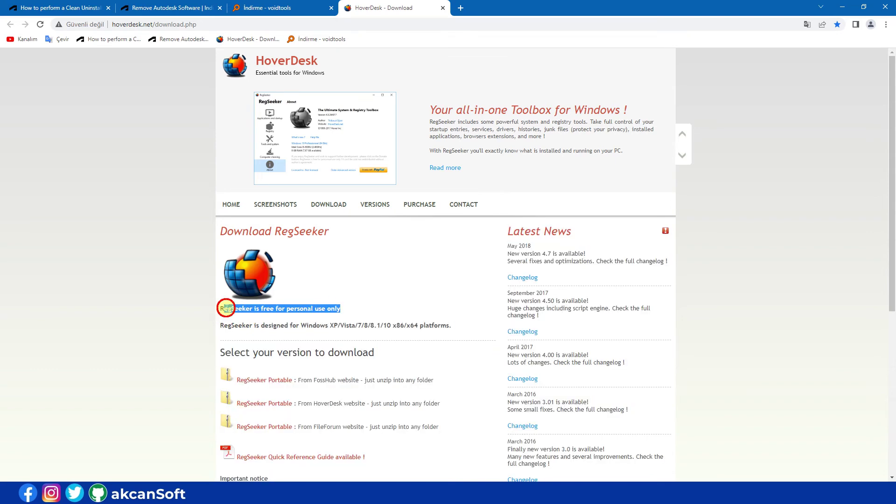
{"action": "left_click", "coordinate": [361, 305]}
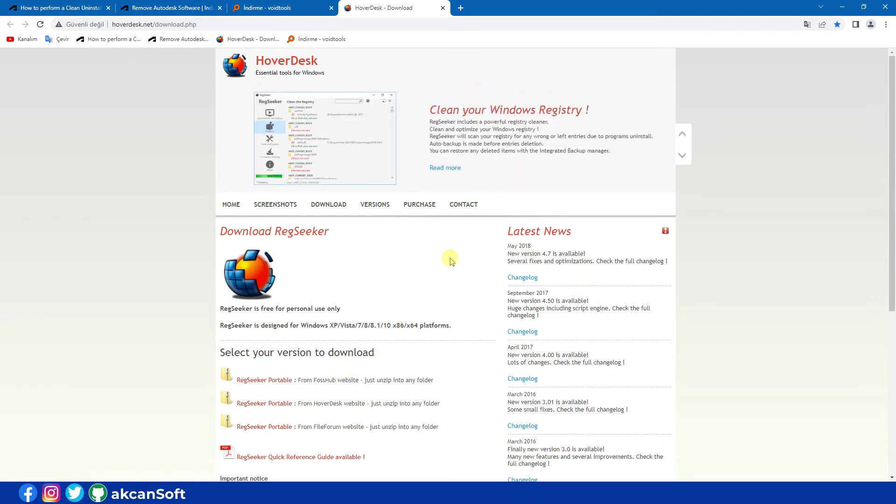
Step: Clear the browser and Everything windows off the desktop and launch RegSeeker.exe from the RegSeeker47 folder, closing the folder window
{"action": "left_click", "coordinate": [844, 8]}
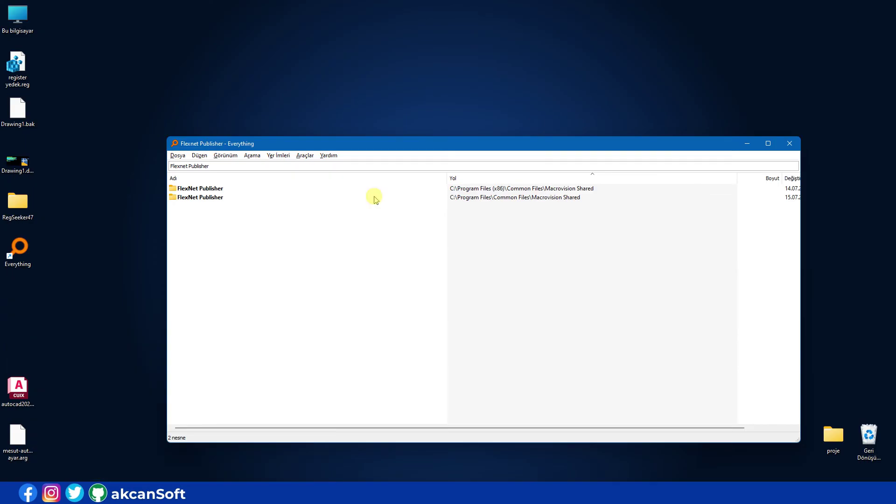
{"action": "left_click", "coordinate": [790, 143]}
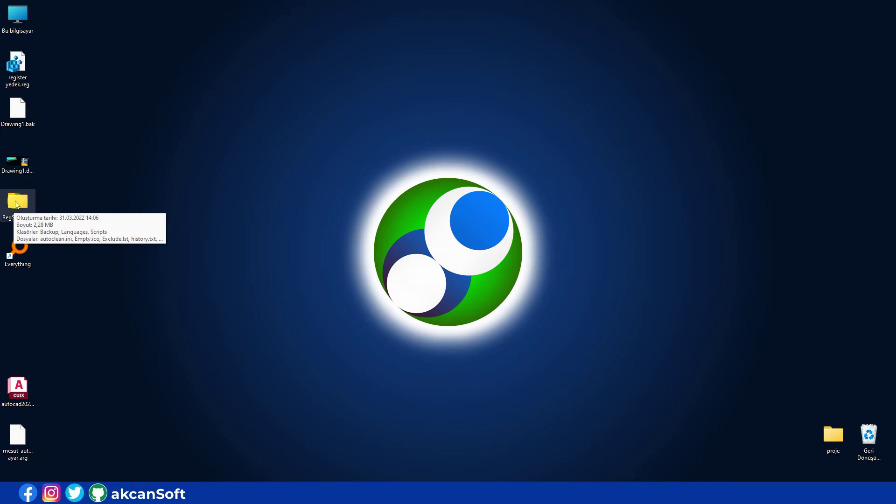
{"action": "double_click", "coordinate": [17, 204]}
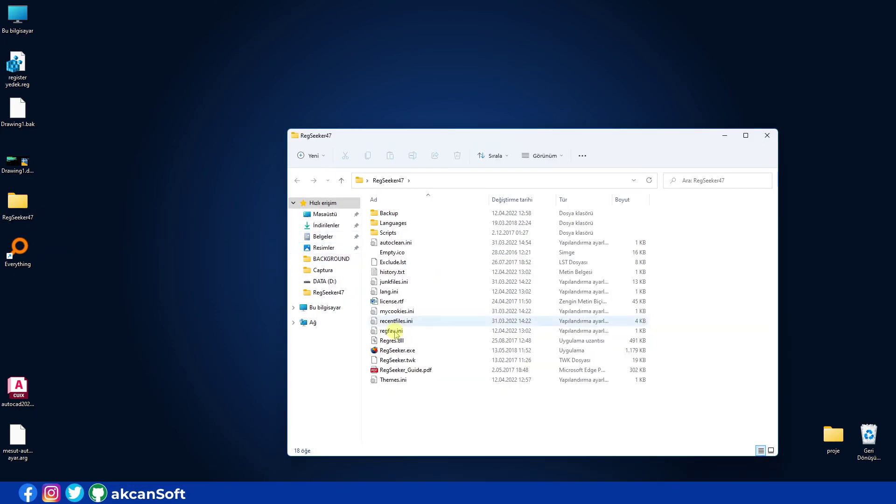
{"action": "mouse_move", "coordinate": [412, 356]}
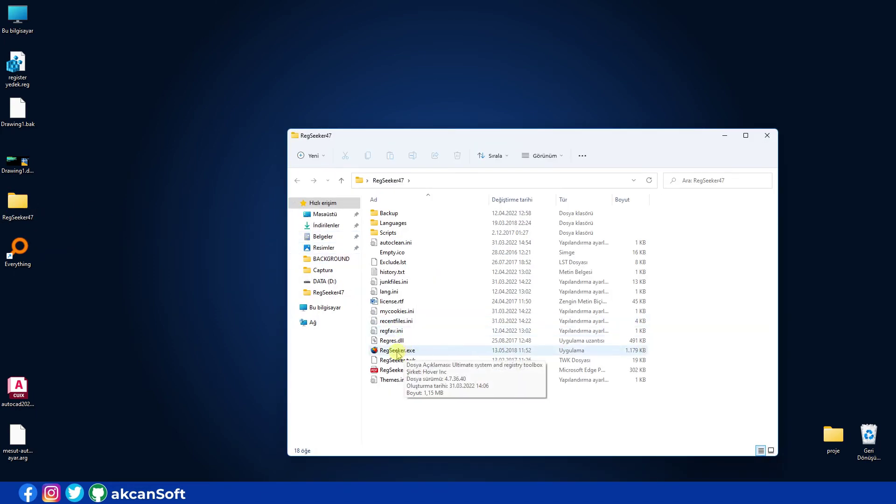
{"action": "left_click", "coordinate": [397, 354]}
{"action": "double_click", "coordinate": [397, 353]}
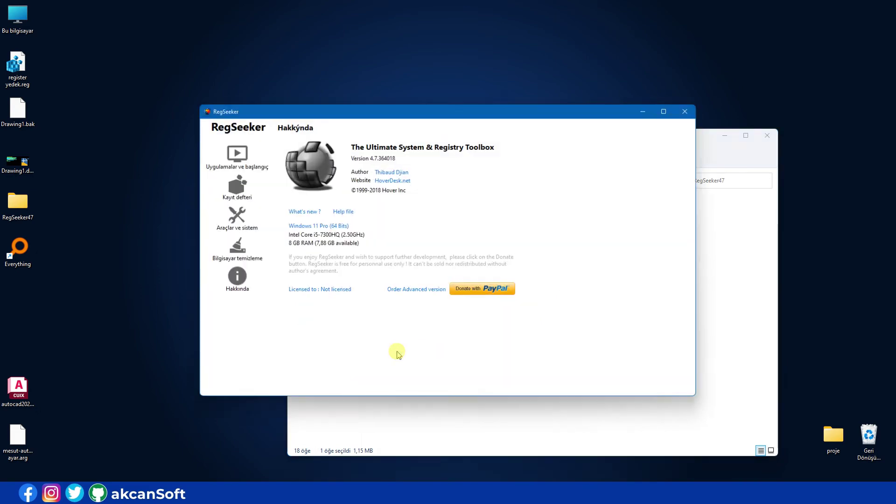
{"action": "left_click", "coordinate": [767, 135]}
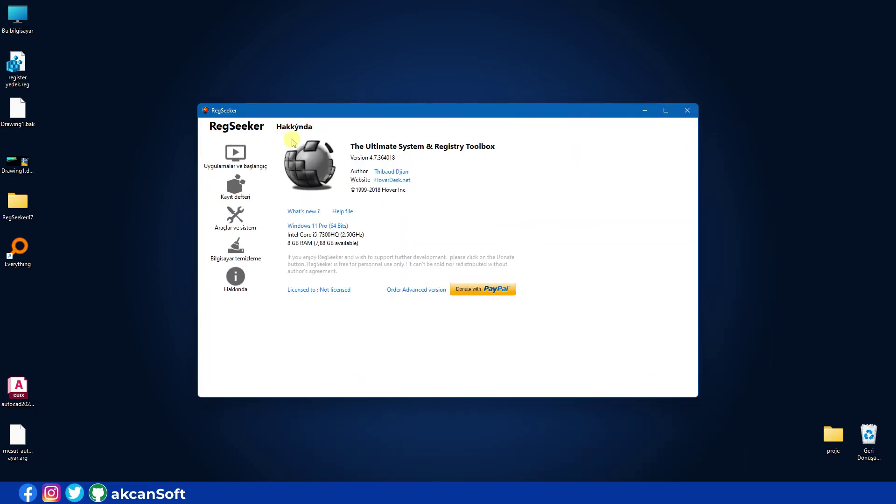
Step: Search the registry for "Autocad" with RegSeeker's registry finder, using the default keys and search options
{"action": "left_click", "coordinate": [235, 194]}
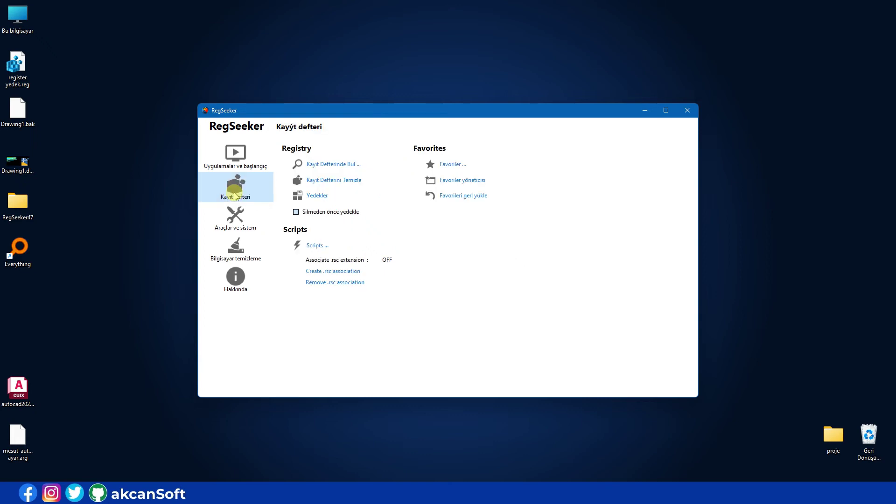
{"action": "left_click", "coordinate": [342, 166]}
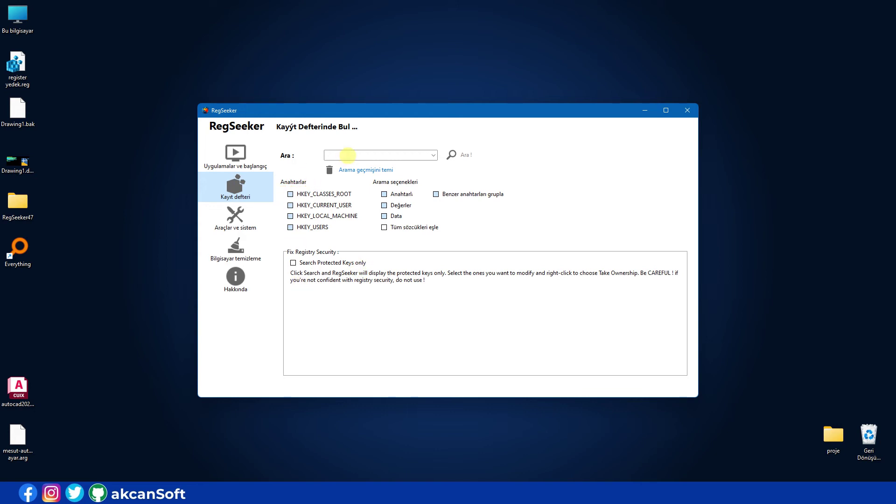
{"action": "left_click", "coordinate": [352, 153]}
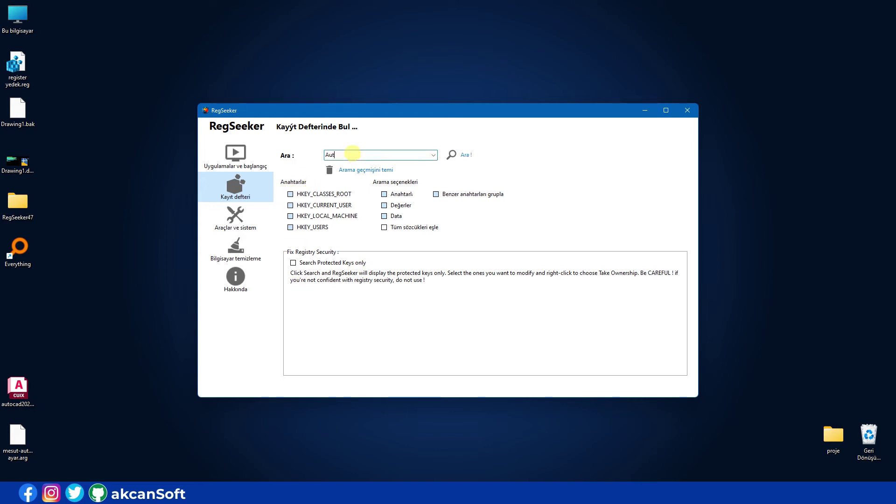
{"action": "type", "text": "Autocad"}
{"action": "left_click", "coordinate": [455, 154]}
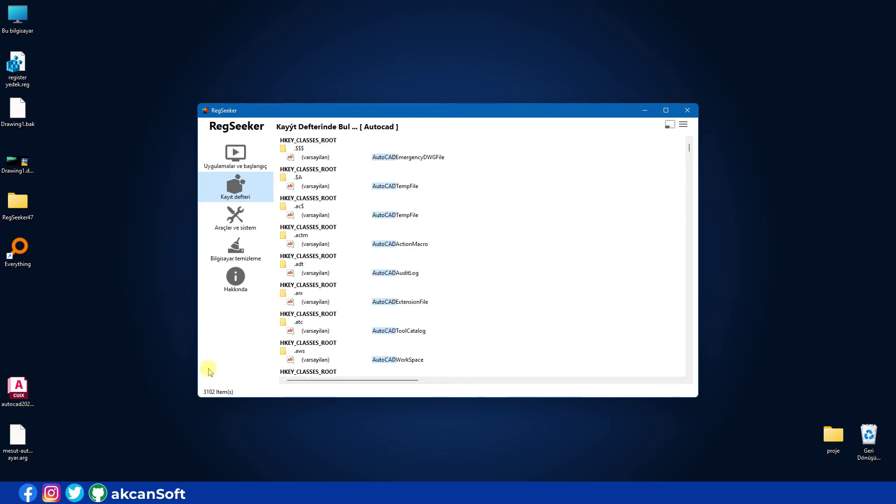
Step: Delete all the found Autocad registry entries, accepting the suggested backup file name
{"action": "left_click", "coordinate": [486, 216]}
{"action": "key", "text": "ctrl+a"}
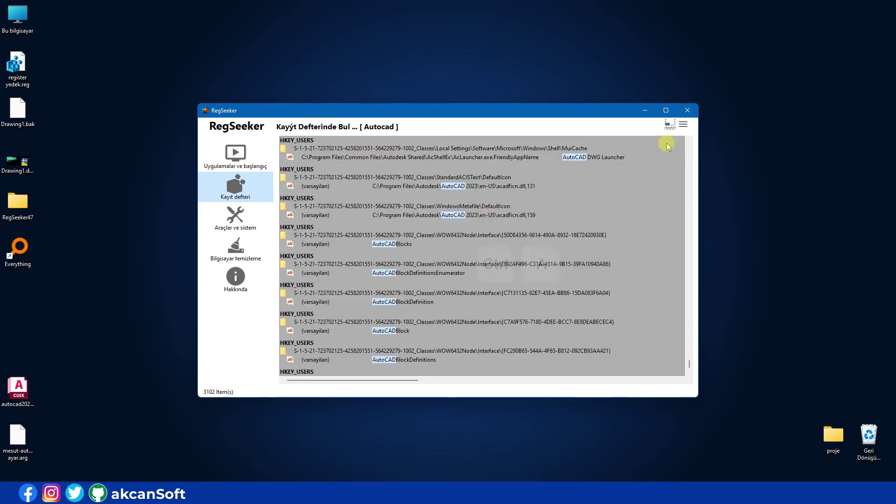
{"action": "left_click", "coordinate": [684, 125]}
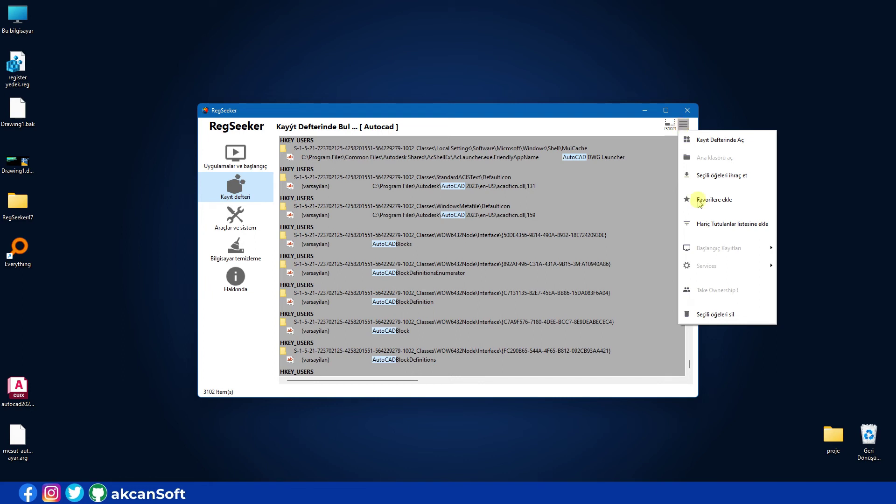
{"action": "left_click", "coordinate": [732, 317]}
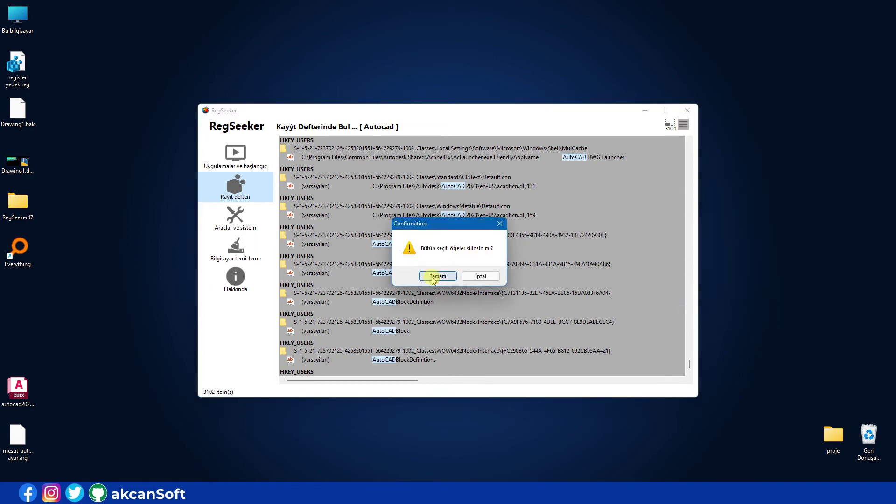
{"action": "left_click", "coordinate": [434, 278]}
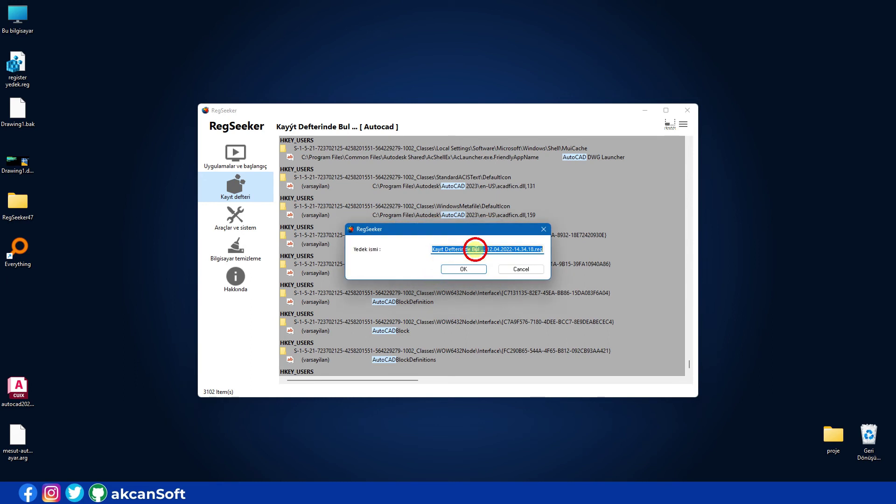
{"action": "left_click", "coordinate": [473, 249]}
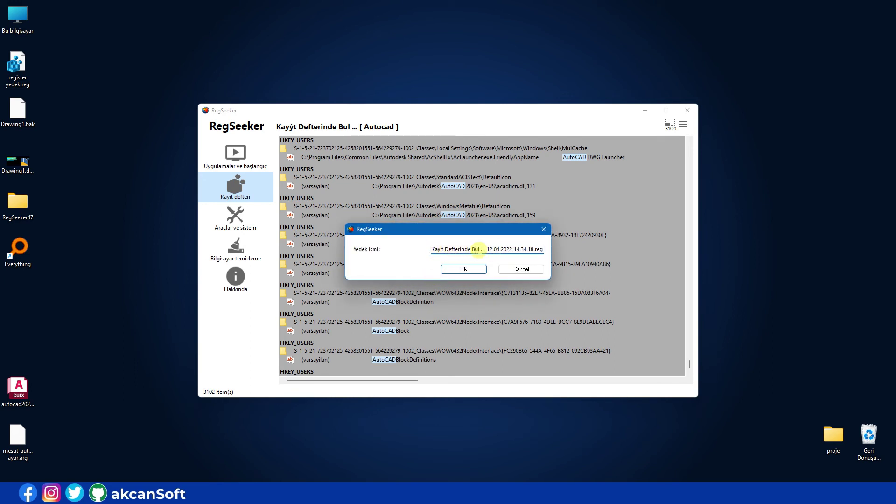
{"action": "left_click", "coordinate": [464, 269]}
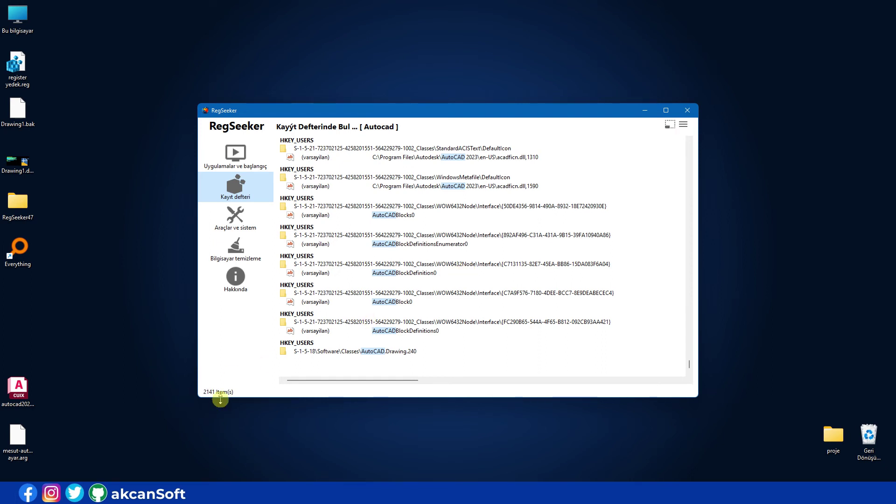
Step: Close RegSeeker and relaunch RegSeeker.exe from the RegSeeker47 folder on the desktop
{"action": "left_click", "coordinate": [687, 112]}
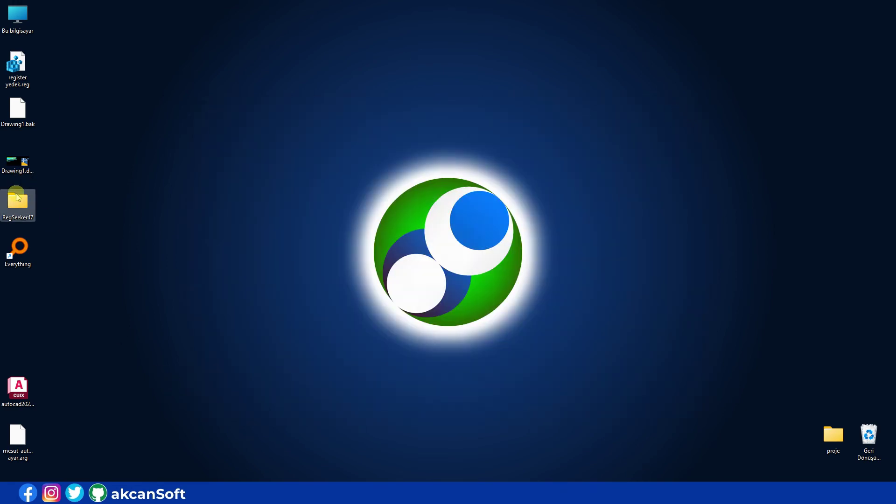
{"action": "left_click", "coordinate": [16, 199]}
{"action": "left_click", "coordinate": [17, 199]}
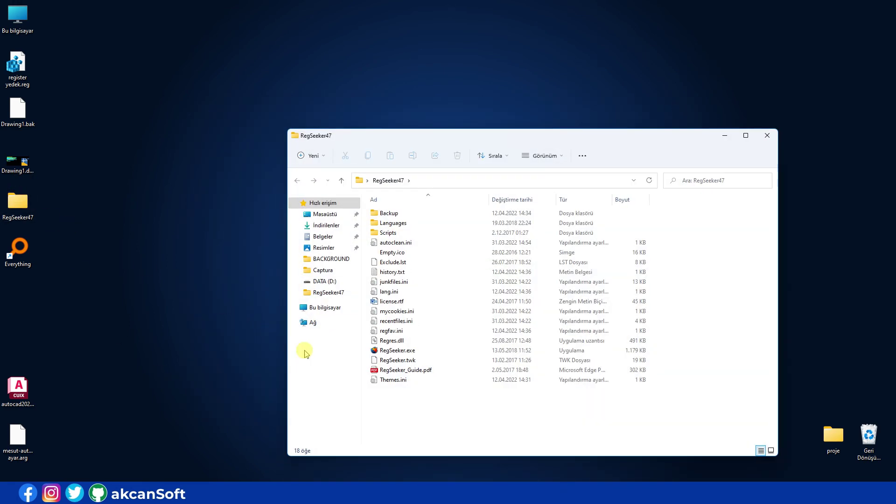
{"action": "left_click", "coordinate": [393, 350]}
{"action": "double_click", "coordinate": [393, 354]}
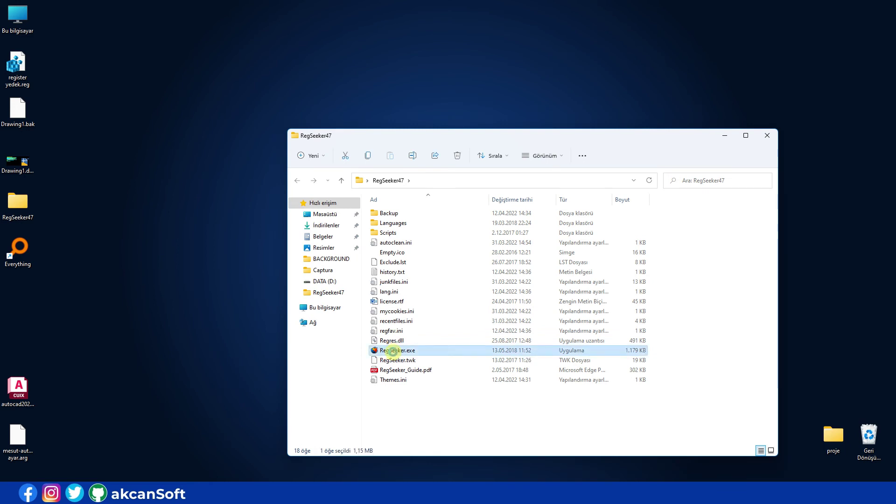
{"action": "right_click", "coordinate": [393, 352]}
{"action": "left_click", "coordinate": [464, 265]}
{"action": "left_click", "coordinate": [482, 396]}
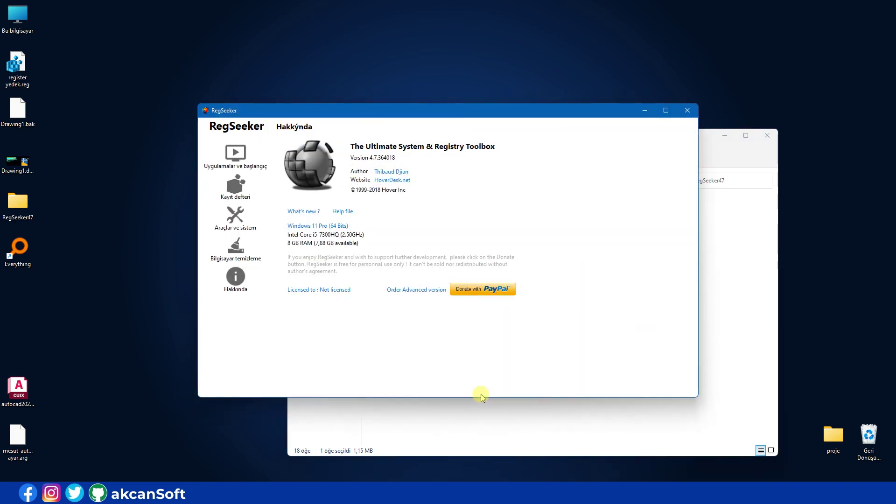
Step: Repeat the registry search for "Autocad" in the relaunched RegSeeker to list the remaining entries
{"action": "left_click", "coordinate": [238, 190]}
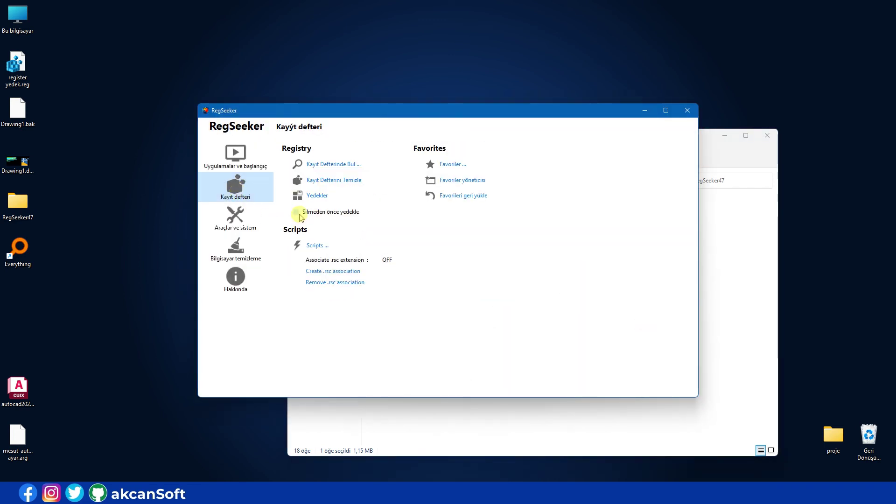
{"action": "left_click", "coordinate": [333, 164]}
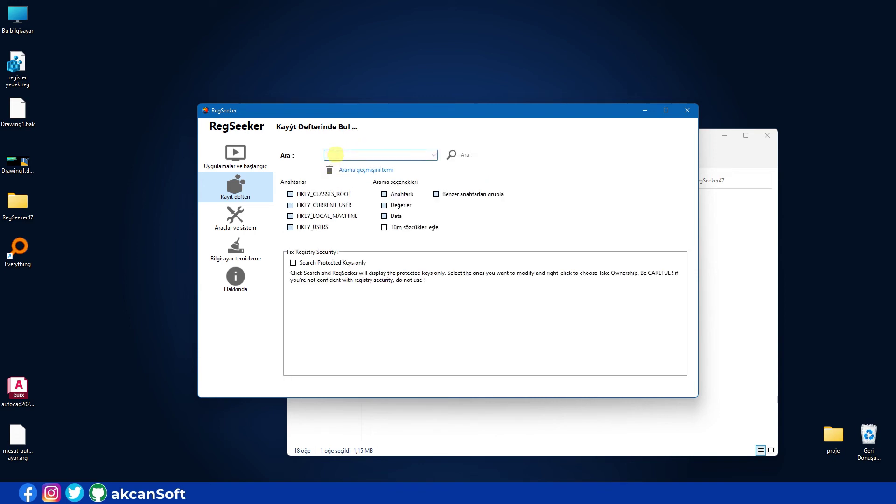
{"action": "left_click", "coordinate": [334, 154]}
{"action": "type", "text": "Autocad"}
{"action": "left_click", "coordinate": [466, 156]}
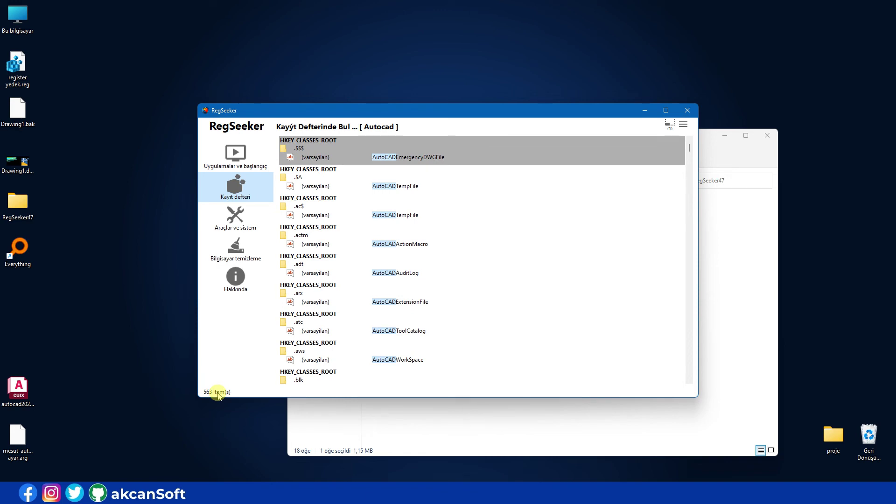
Step: Select all the remaining Autocad entries in the search results and delete them from the registry
{"action": "left_click", "coordinate": [469, 207]}
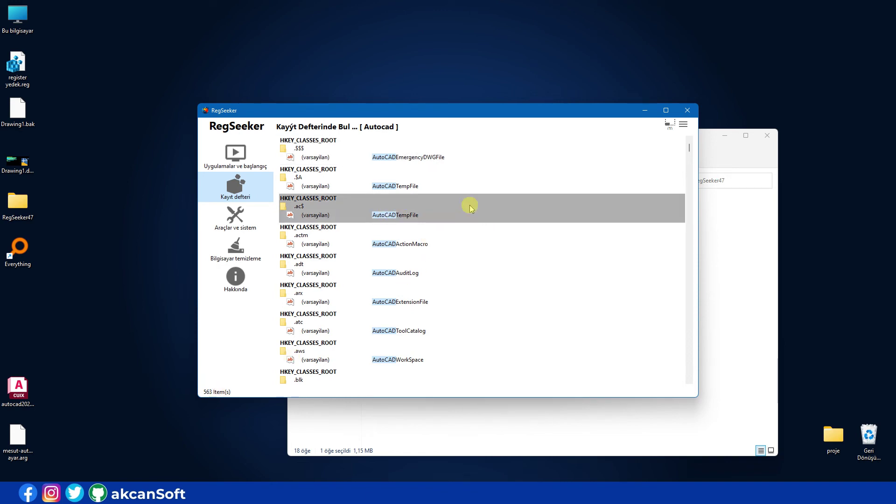
{"action": "key", "text": "ctrl+a"}
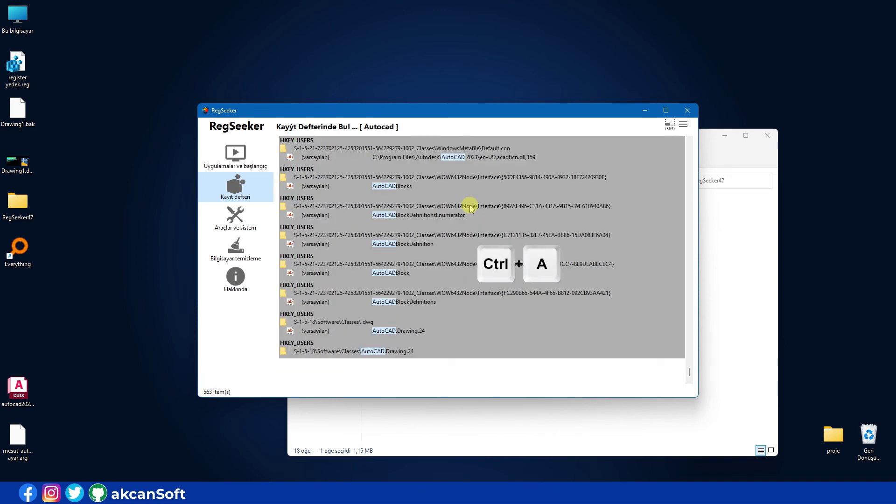
{"action": "left_click", "coordinate": [683, 124]}
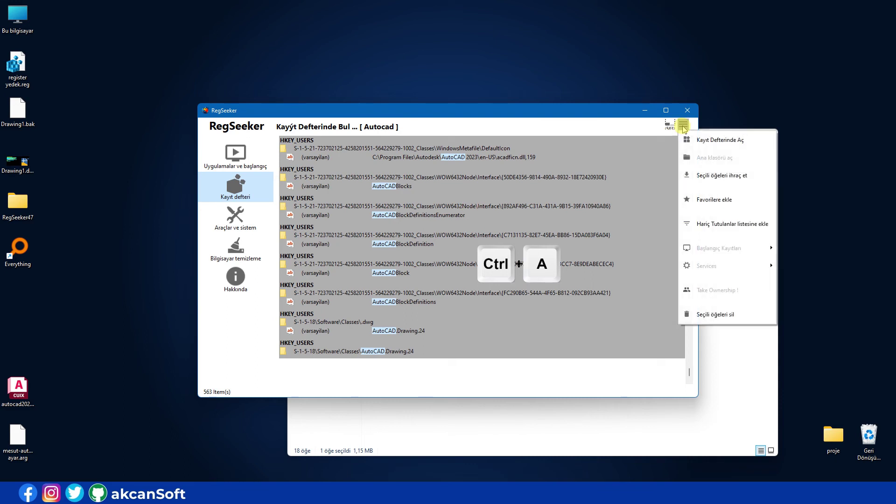
{"action": "left_click", "coordinate": [716, 316]}
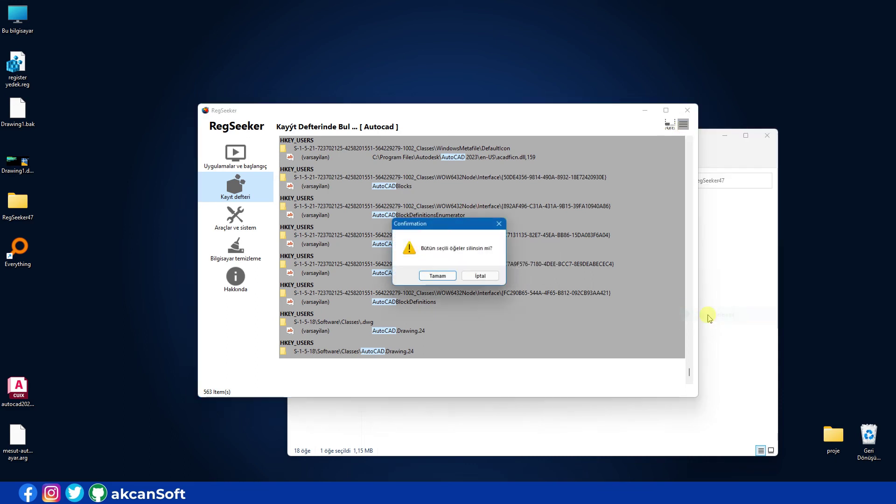
{"action": "left_click", "coordinate": [439, 277]}
{"action": "left_click", "coordinate": [465, 272]}
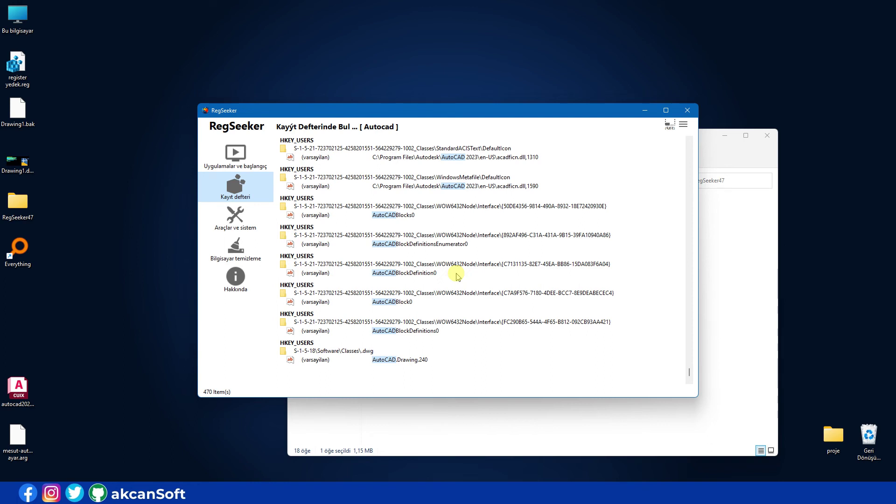
Step: Start a new registry find for "Autodesk", keeping the same keys and search options
{"action": "left_click", "coordinate": [262, 196]}
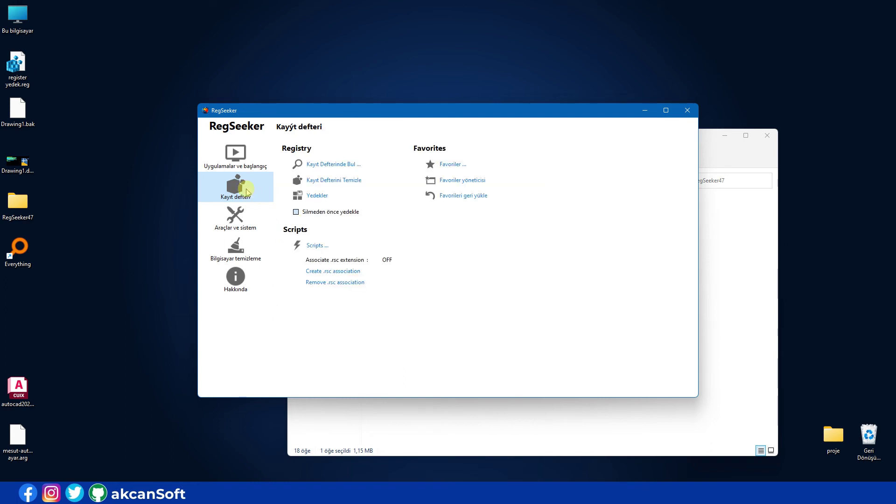
{"action": "left_click", "coordinate": [344, 167]}
{"action": "double_click", "coordinate": [348, 156]}
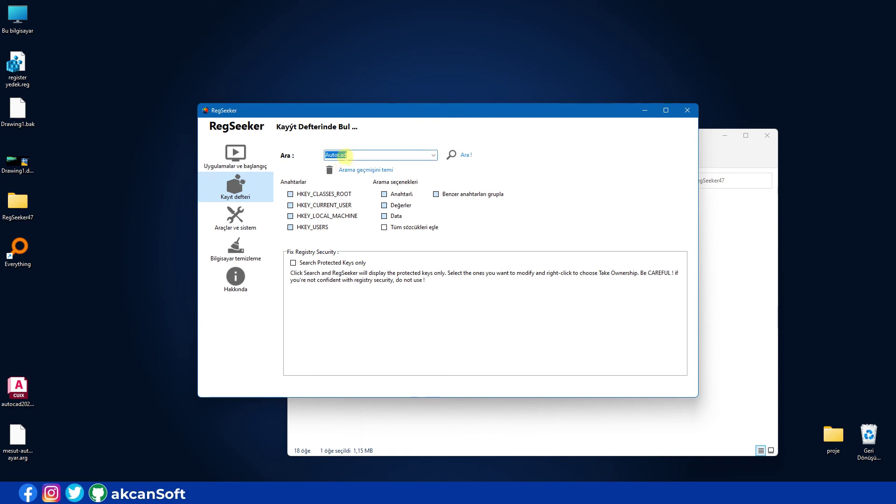
{"action": "left_click_drag", "start_coordinate": [336, 154], "coordinate": [370, 154]}
{"action": "type", "text": "d"}
{"action": "left_click", "coordinate": [462, 156]}
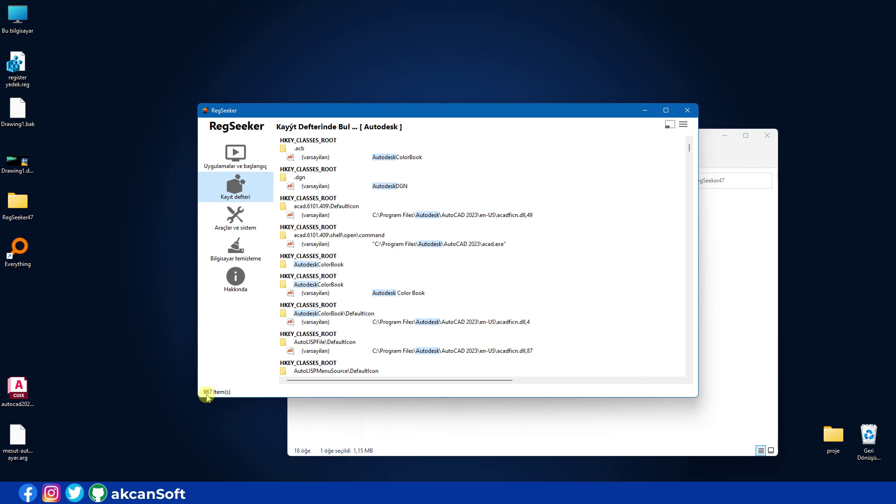
Step: Select all the found Autodesk registry entries and delete them
{"action": "left_click", "coordinate": [533, 272]}
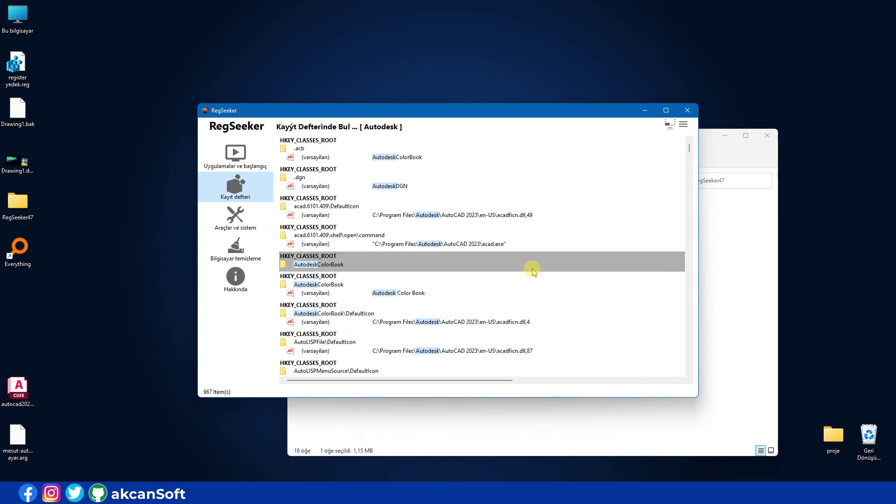
{"action": "key", "text": "ctrl+a"}
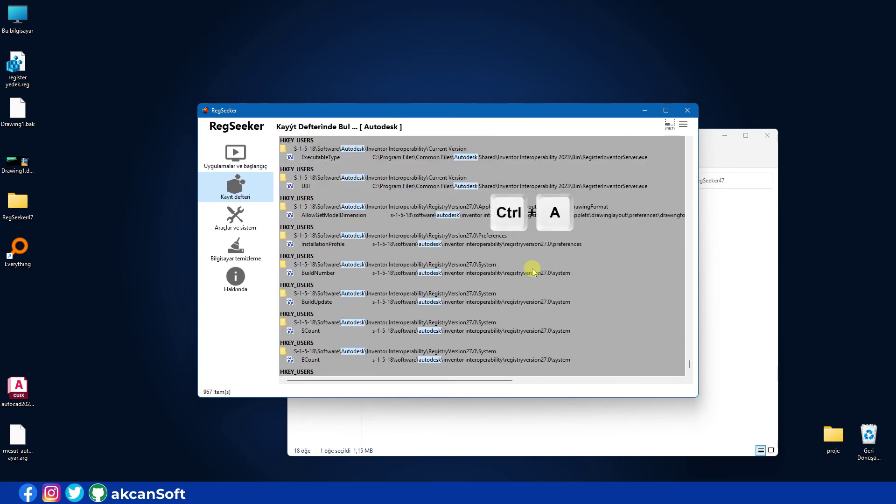
{"action": "right_click", "coordinate": [517, 255]}
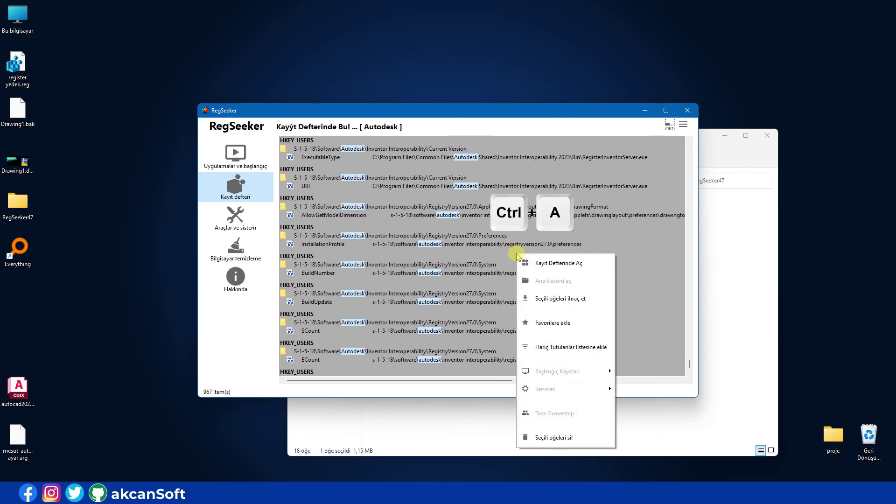
{"action": "left_click", "coordinate": [566, 438]}
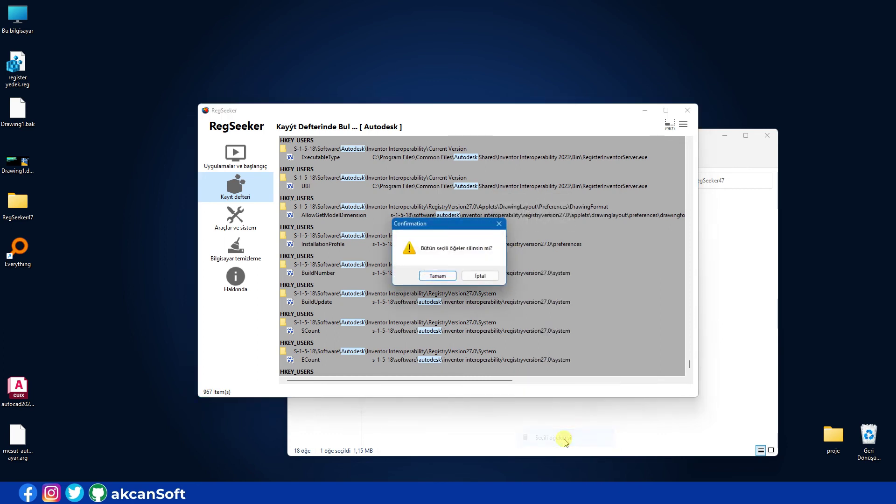
{"action": "left_click", "coordinate": [436, 276]}
{"action": "left_click", "coordinate": [461, 269]}
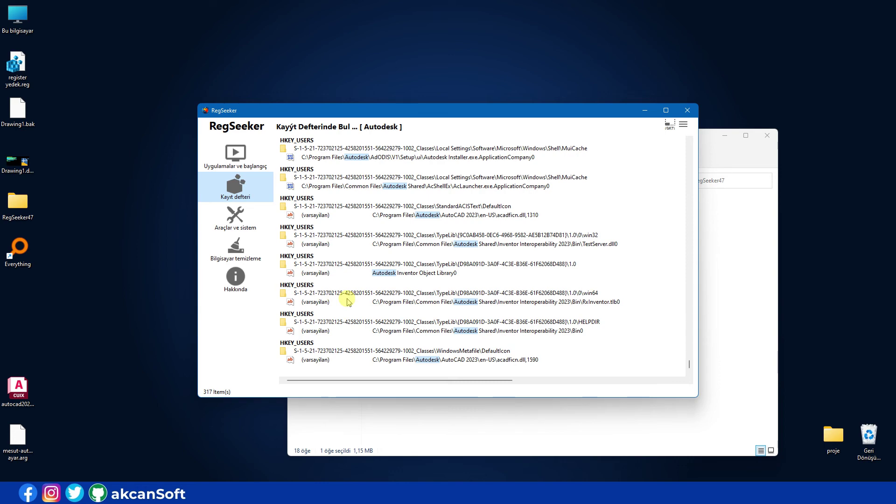
Step: Close RegSeeker and its RegSeeker47 folder window, and open the Windows Registry Editor by running regedit
{"action": "left_click", "coordinate": [688, 111]}
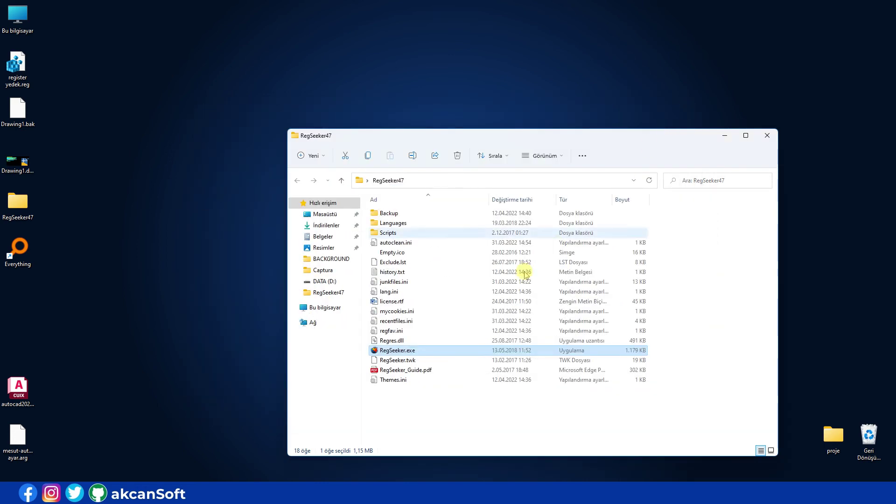
{"action": "left_click", "coordinate": [768, 135]}
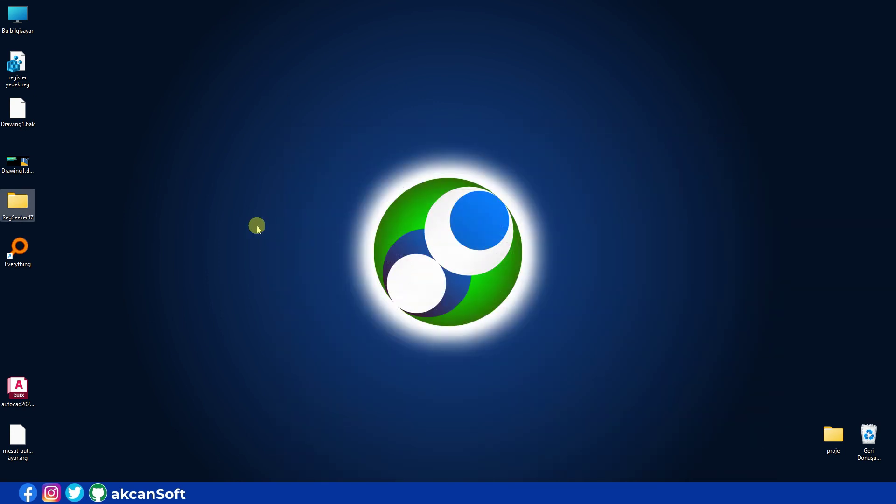
{"action": "key", "text": "super+r"}
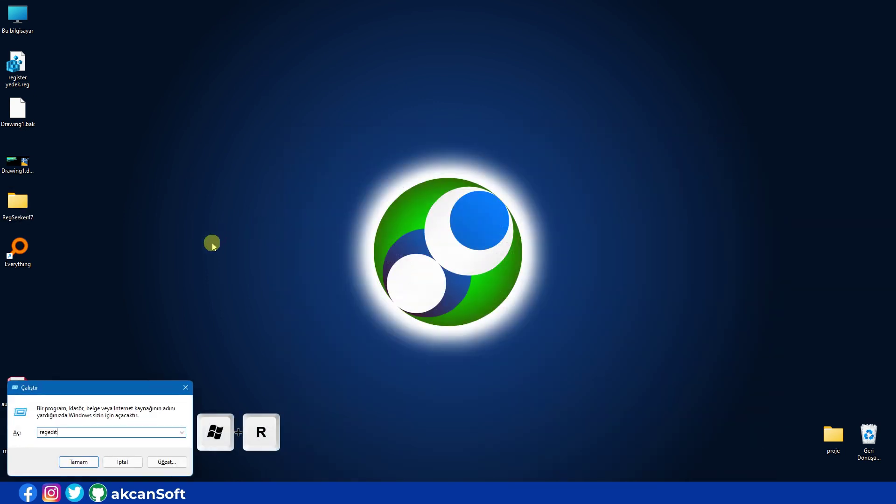
{"action": "key", "text": "Return"}
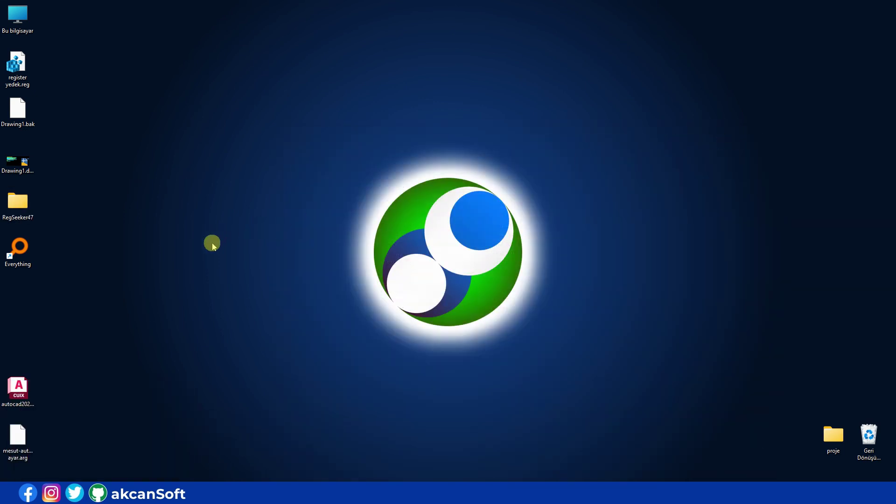
{"action": "left_click", "coordinate": [393, 315]}
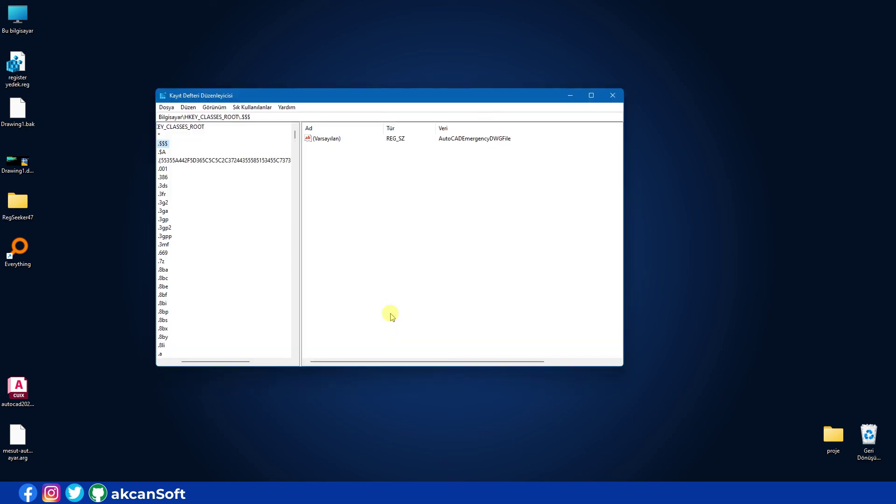
Step: Collapse the registry tree and search from the Bilgisayar root for "Autocad" in keys, values and data
{"action": "key", "text": "Left"}
{"action": "key", "text": "Left"}
{"action": "key", "text": "Left"}
{"action": "key", "text": "Left"}
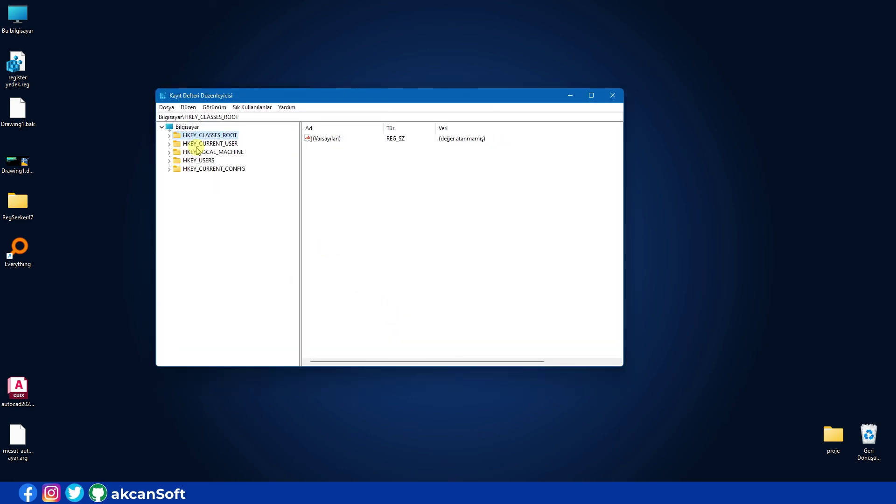
{"action": "left_click", "coordinate": [162, 127]}
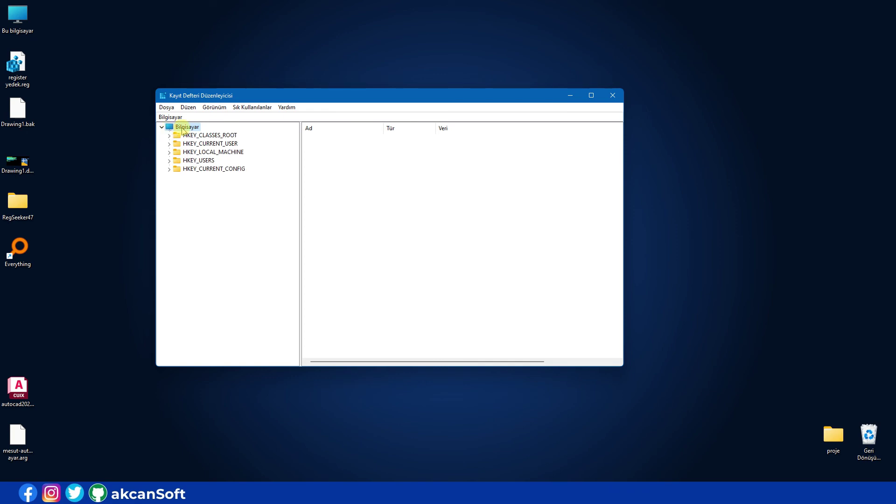
{"action": "key", "text": "F3"}
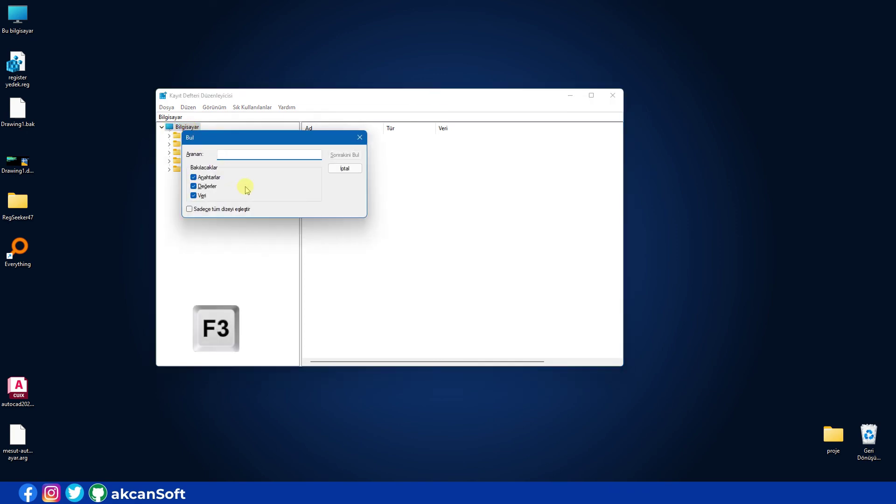
{"action": "type", "text": "Autocad"}
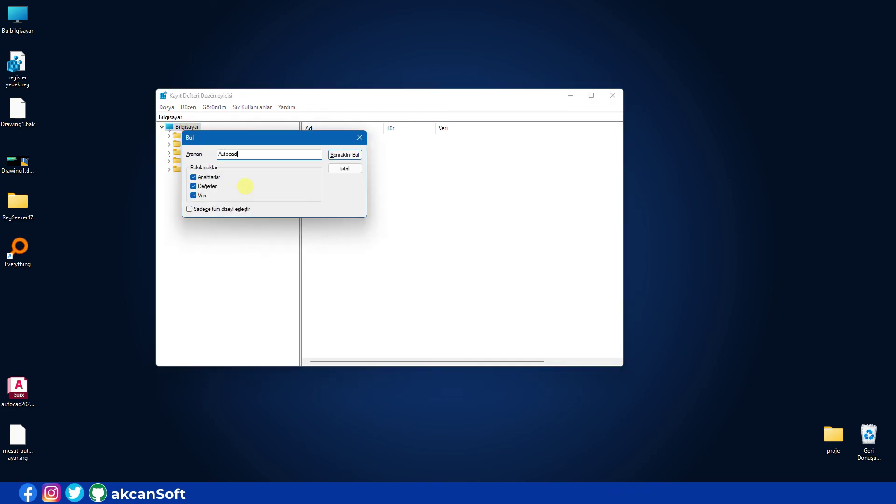
{"action": "key", "text": "Return"}
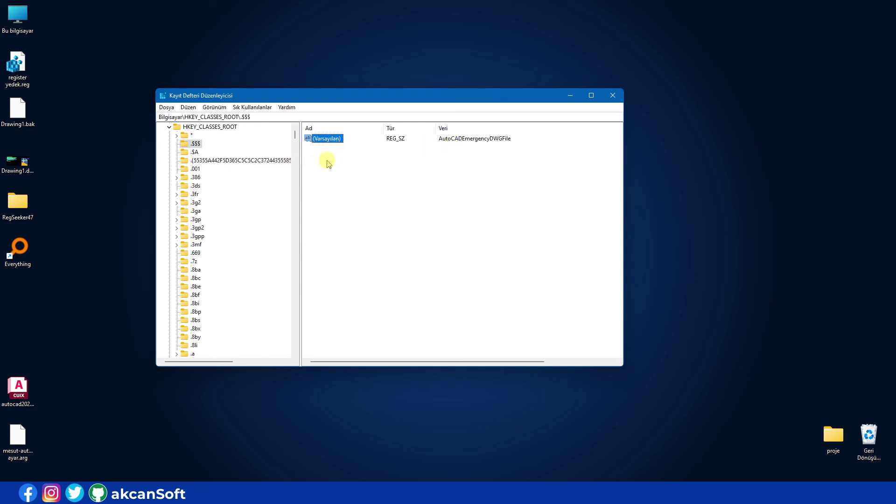
Step: Delete the default values of the .$$$ and .$A keys found under HKEY_CLASSES_ROOT by the Autocad search
{"action": "key", "text": "Delete"}
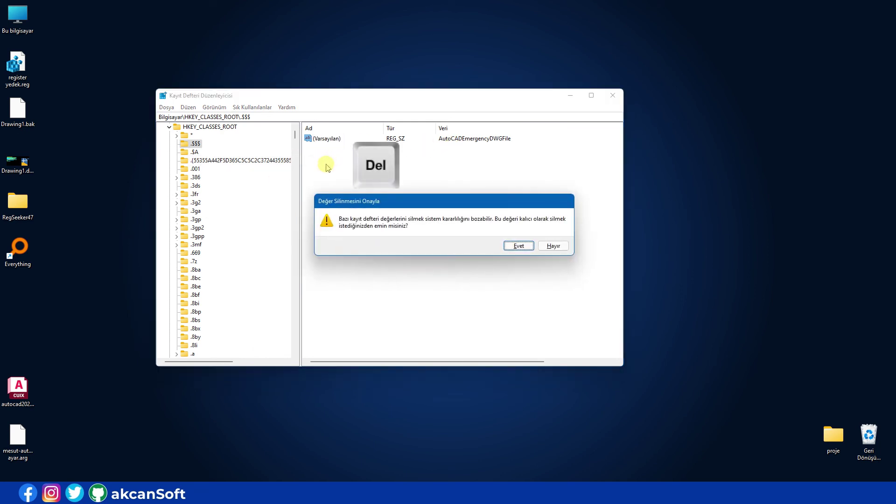
{"action": "key", "text": "Return"}
{"action": "key", "text": "F3"}
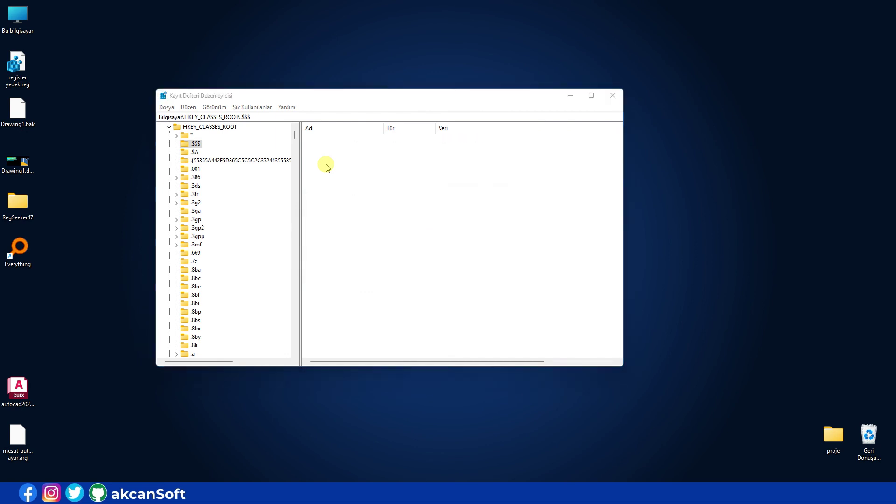
{"action": "key", "text": "Delete"}
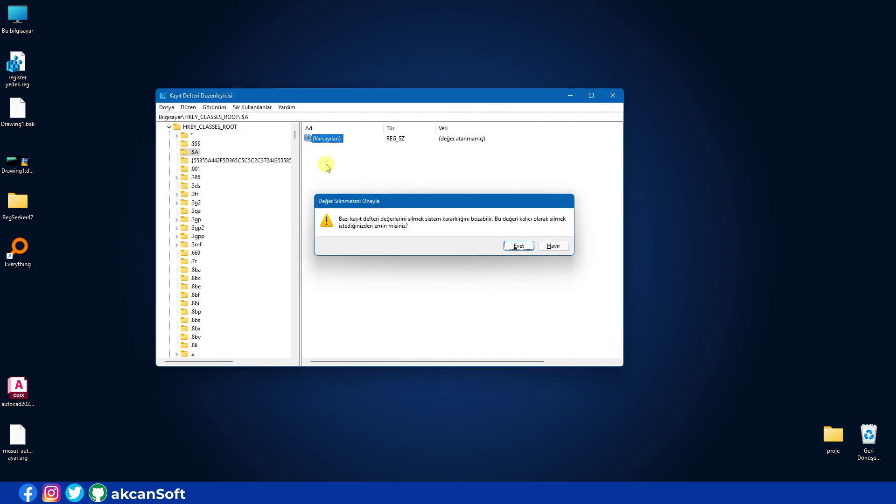
{"action": "key", "text": "Return"}
Step: Collapse HKEY_CLASSES_ROOT and search from the Bilgisayar root for "Autodesk" in keys, values and data
{"action": "left_click", "coordinate": [170, 128]}
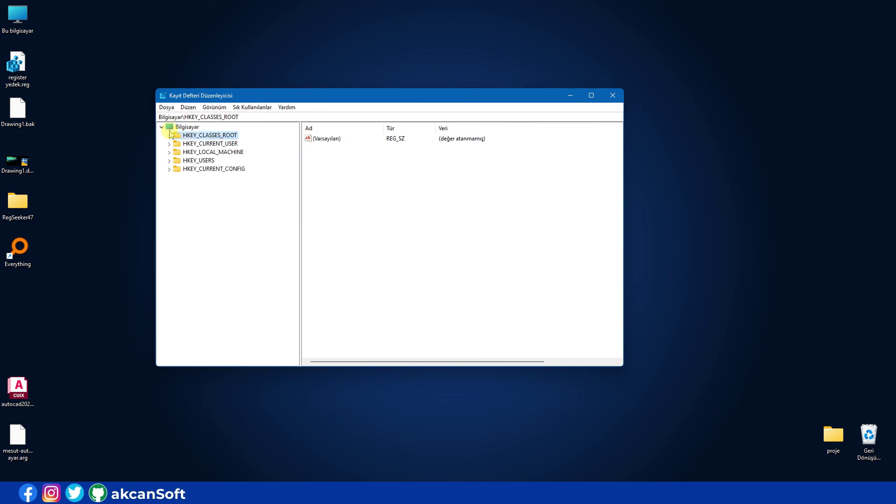
{"action": "left_click", "coordinate": [189, 128]}
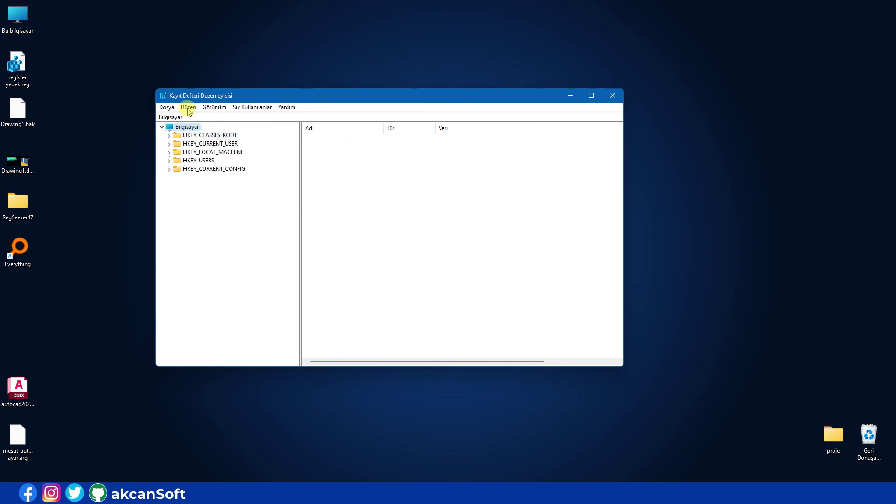
{"action": "left_click", "coordinate": [189, 108]}
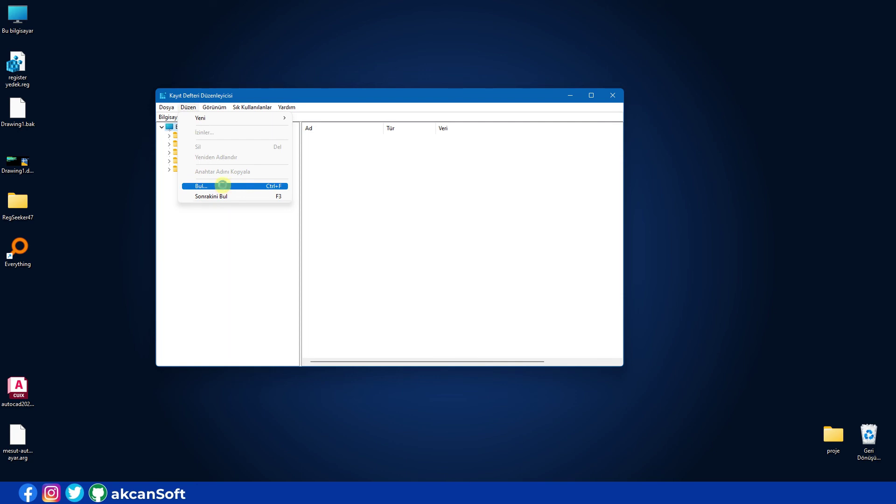
{"action": "left_click", "coordinate": [222, 186]}
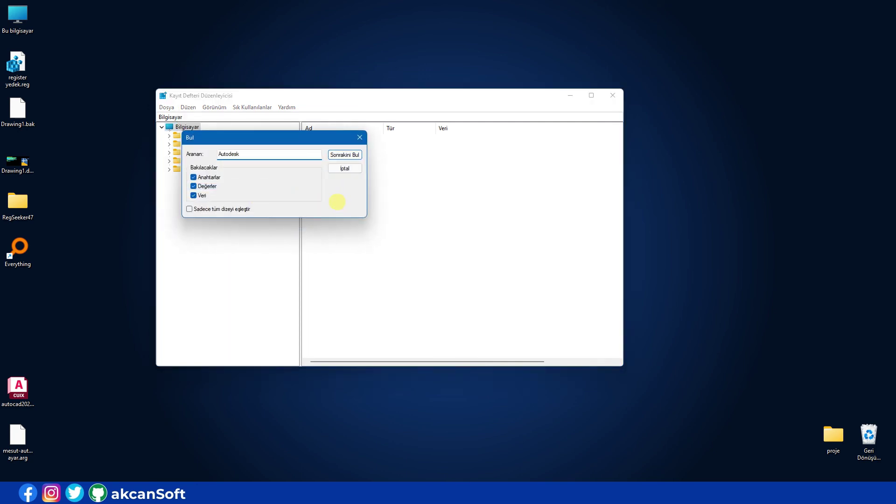
{"action": "key", "text": "Return"}
Step: Delete the default values of the .acb and .dgn keys found by the Autodesk search
{"action": "key", "text": "Delete"}
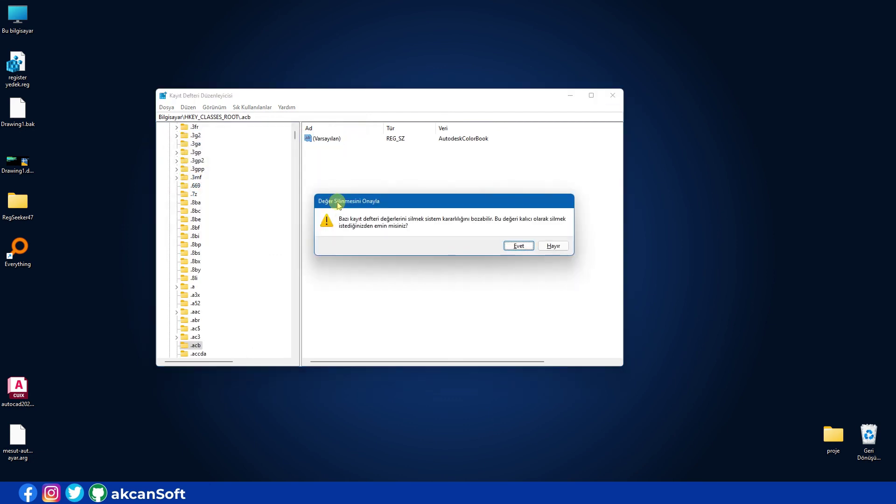
{"action": "key", "text": "Return"}
{"action": "key", "text": "F3"}
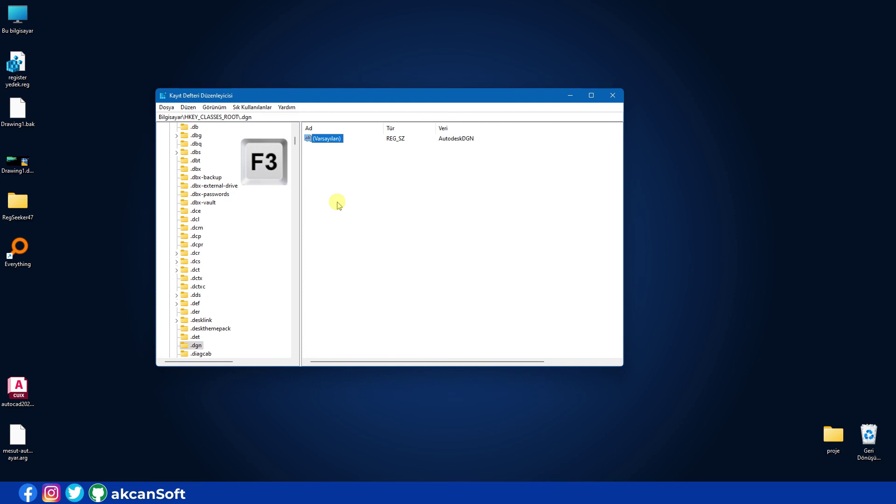
{"action": "key", "text": "Delete"}
{"action": "key", "text": "Return"}
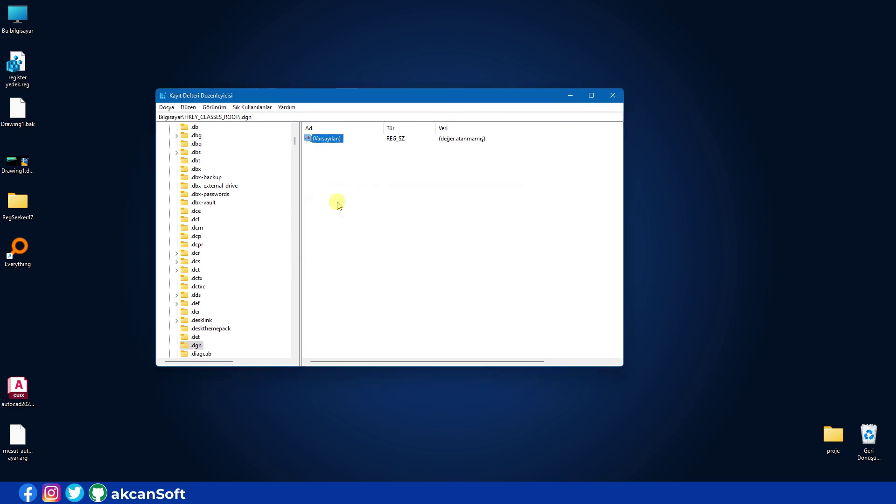
Step: Find the following Autodesk matches and delete the default values of acad.6101.409's DefaultIcon and shell\open\command keys
{"action": "key", "text": "F3"}
{"action": "key", "text": "Delete"}
{"action": "key", "text": "Return"}
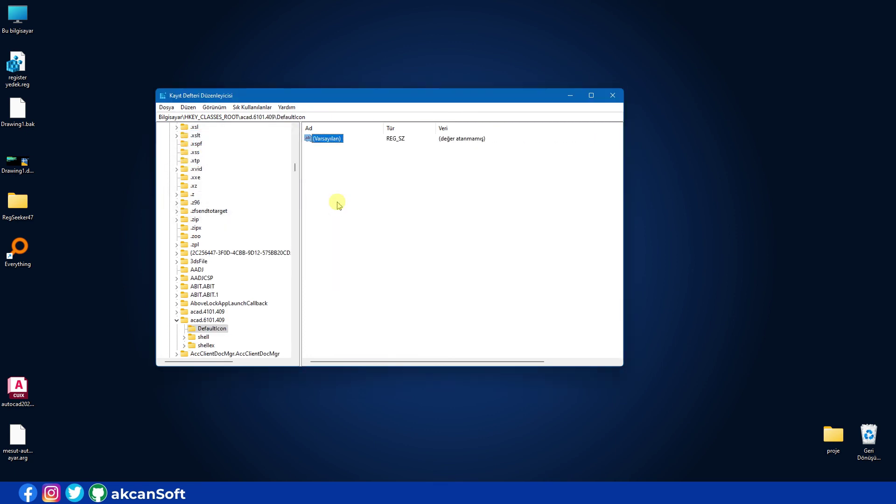
{"action": "key", "text": "F3"}
{"action": "key", "text": "Delete"}
{"action": "key", "text": "Return"}
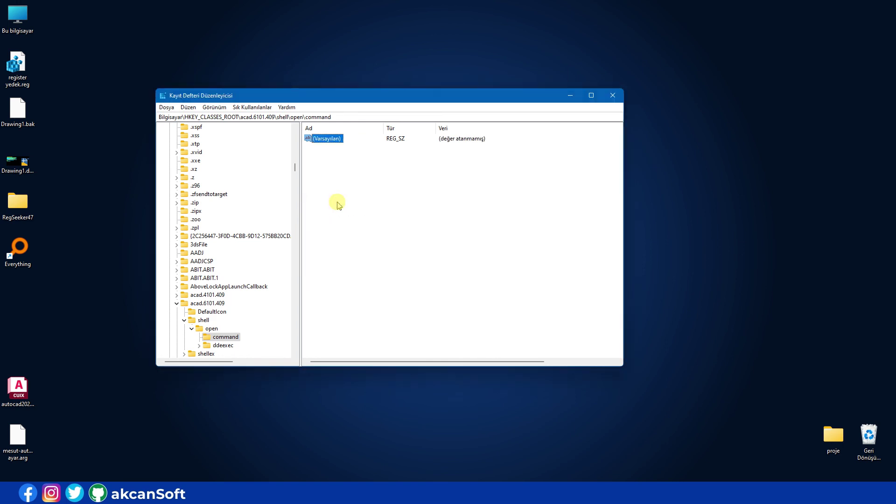
Step: Find the following Autodesk matches and delete the default values of the DefaultIcon keys under AutoLISPFile, AutoLISPMenuSource and cdc_auto_file
{"action": "key", "text": "F3"}
{"action": "key", "text": "Delete"}
{"action": "key", "text": "Return"}
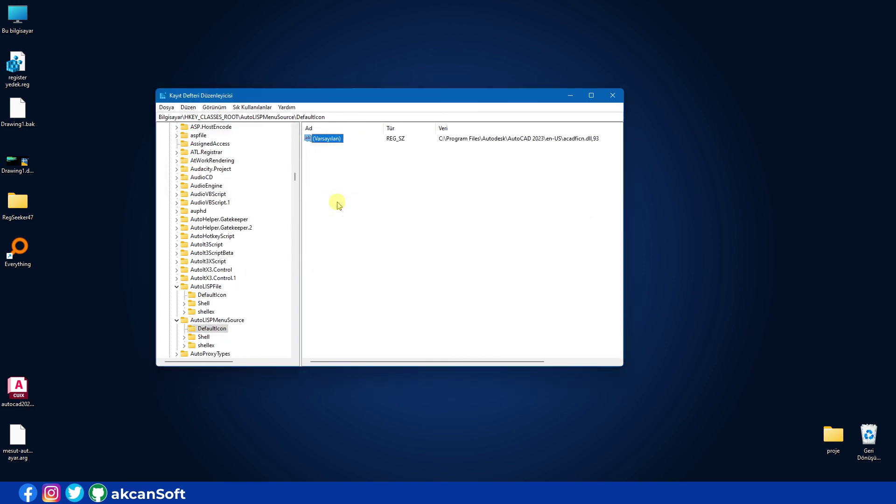
{"action": "key", "text": "Delete"}
{"action": "key", "text": "Return"}
{"action": "key", "text": "F3"}
{"action": "key", "text": "Delete"}
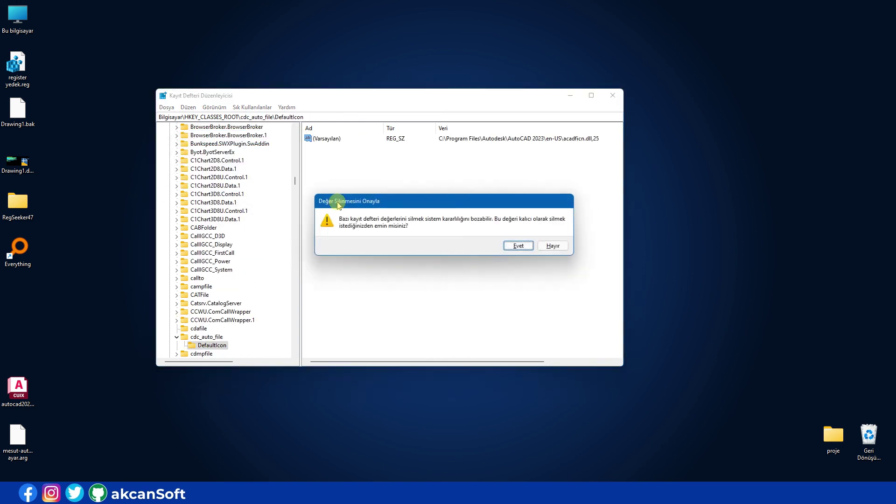
{"action": "key", "text": "Return"}
Step: Find the first Autodesk matches under CLSID and delete the default values of {073CB204…}'s InprocServer32 and {169B5B8E…}'s LocalServer32 keys
{"action": "key", "text": "F3"}
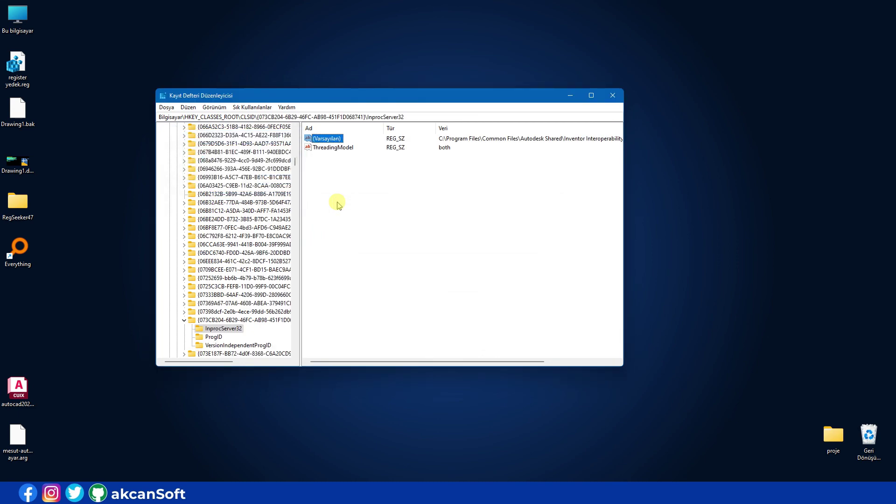
{"action": "key", "text": "Delete"}
{"action": "key", "text": "Return"}
{"action": "key", "text": "F3"}
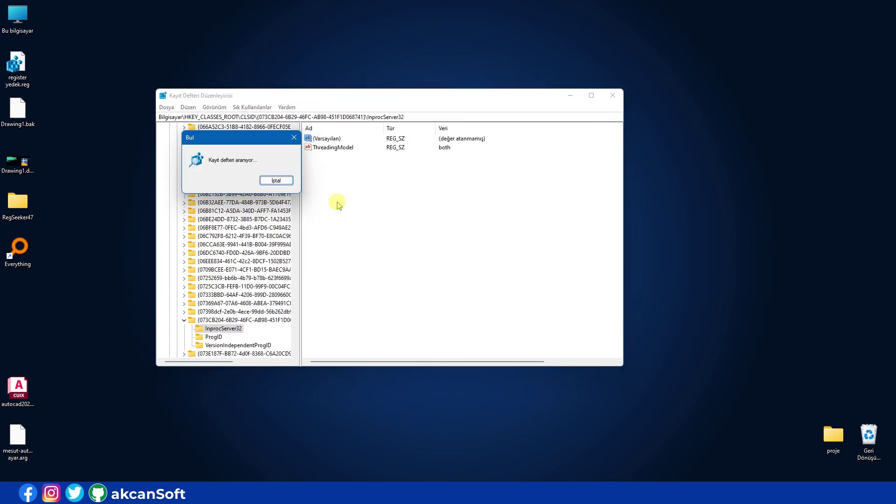
{"action": "key", "text": "Delete"}
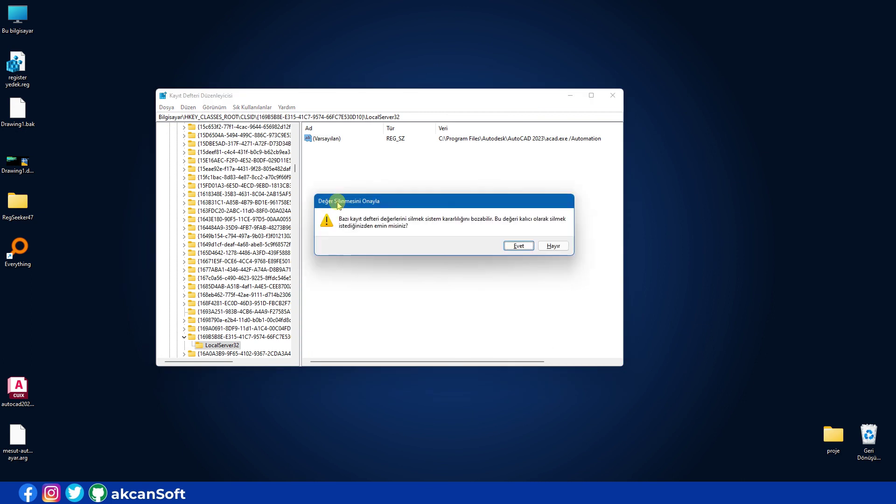
{"action": "key", "text": "Return"}
{"action": "key", "text": "F3"}
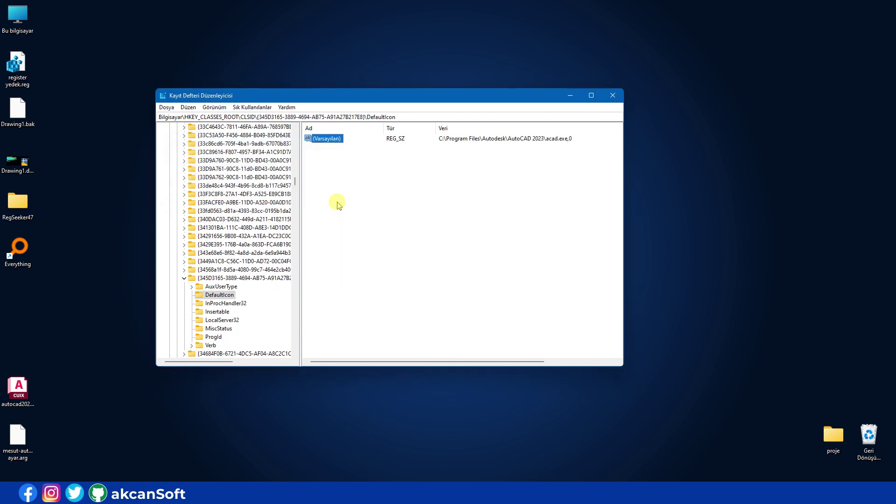
{"action": "key", "text": "Delete"}
{"action": "key", "text": "Return"}
{"action": "key", "text": "F3"}
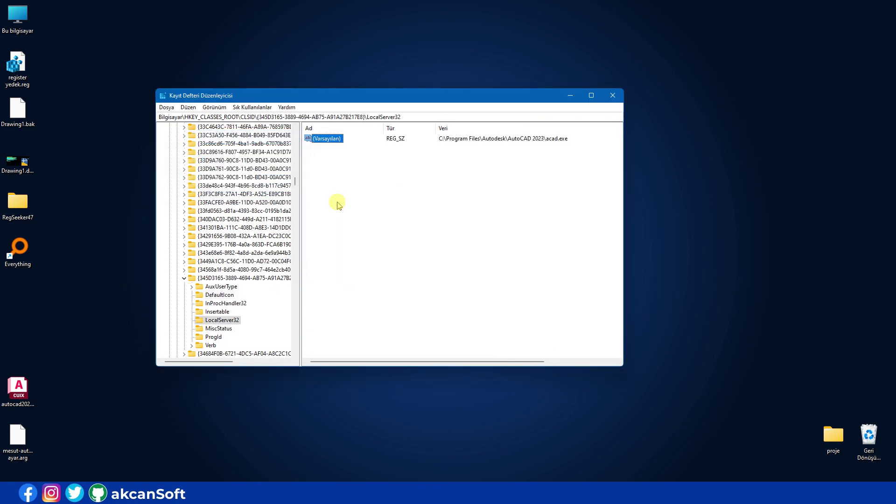
{"action": "key", "text": "Delete"}
{"action": "key", "text": "Return"}
Step: Skip the SOLIDWORKS MDT Translator match and delete the default values of {8B4929F8…}'s LocalServer32 and {8C23B656…}'s InprocServer32 keys
{"action": "key", "text": "F3"}
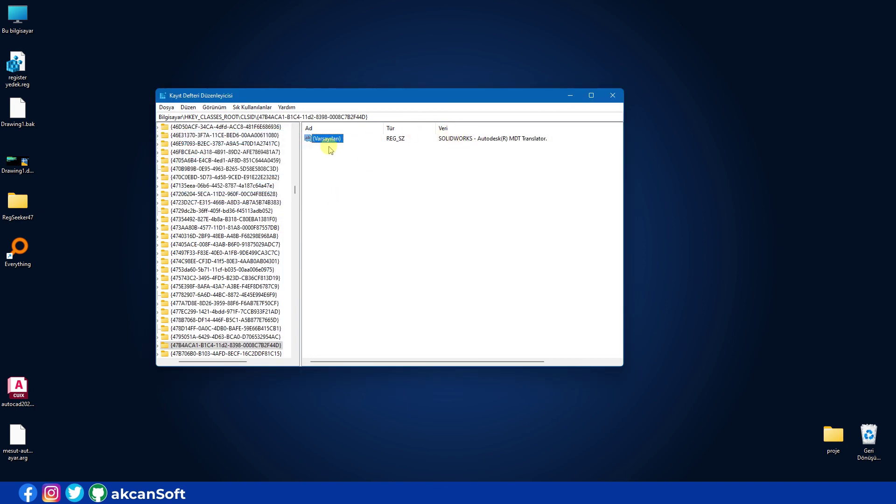
{"action": "key", "text": "F3"}
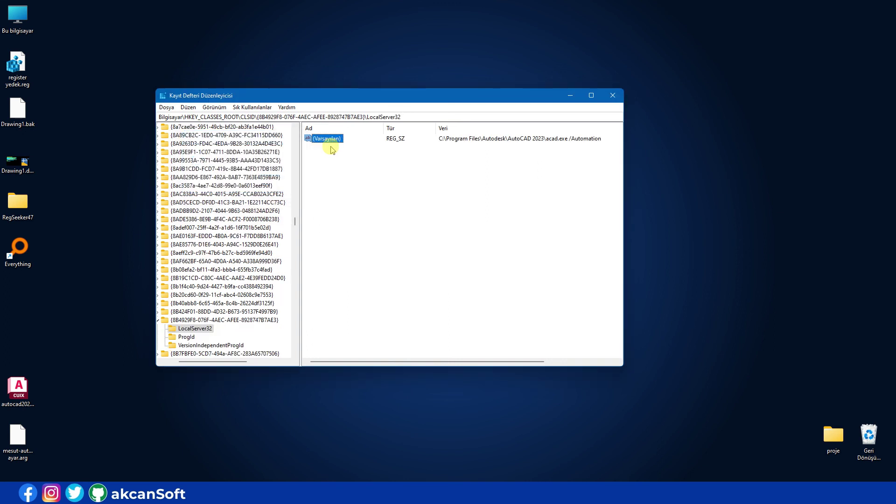
{"action": "key", "text": "Delete"}
{"action": "key", "text": "Return"}
{"action": "key", "text": "F3"}
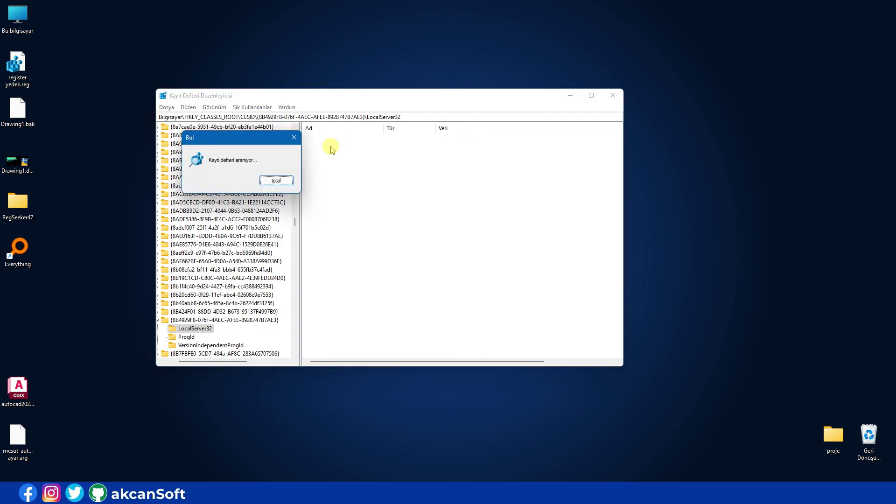
{"action": "key", "text": "Delete"}
{"action": "key", "text": "Return"}
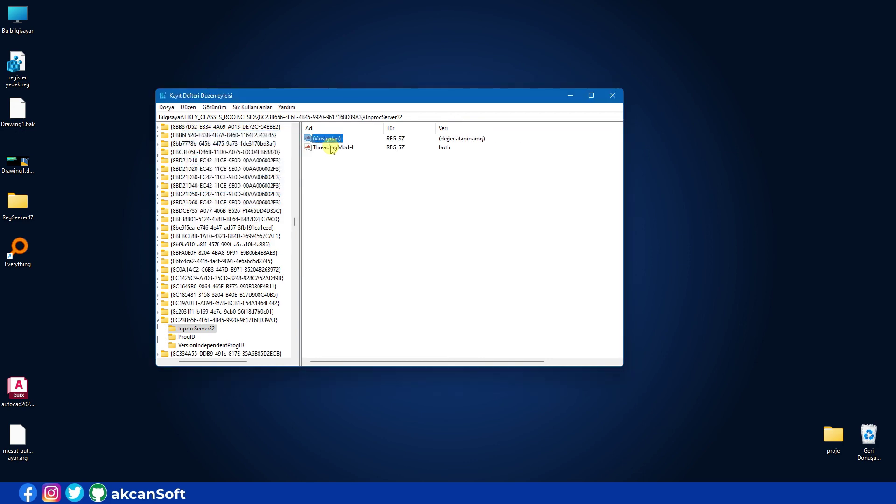
Step: Find and delete the default values of CLSID {AA46BA8A…}'s LocalServer32 and {E2C40589…}'s InProcServer32 keys
{"action": "key", "text": "F3"}
{"action": "key", "text": "Delete"}
{"action": "key", "text": "Return"}
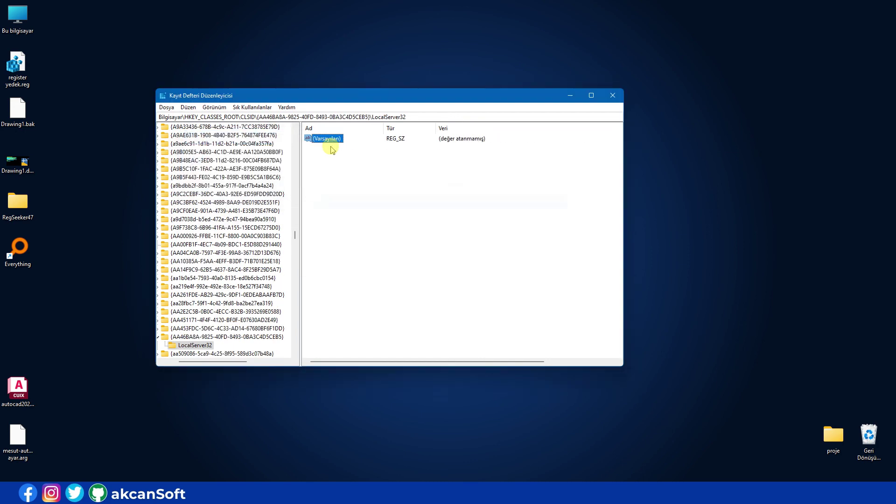
{"action": "key", "text": "F3"}
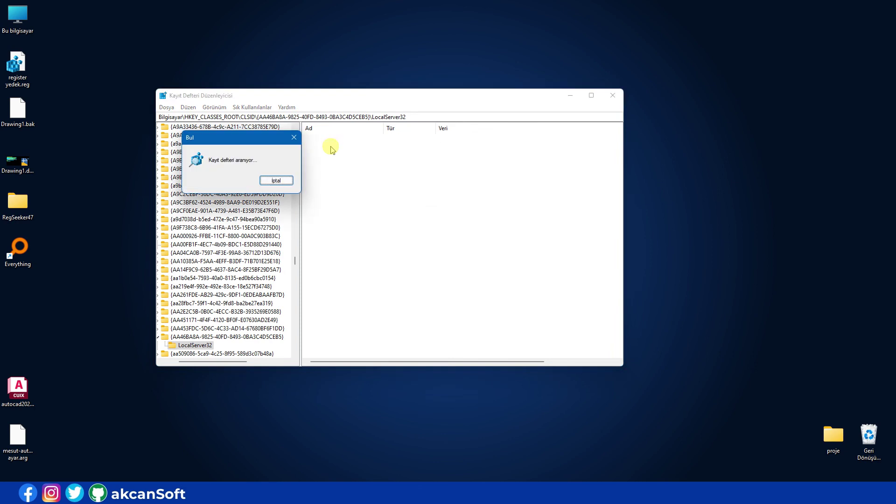
{"action": "key", "text": "Delete"}
{"action": "key", "text": "Return"}
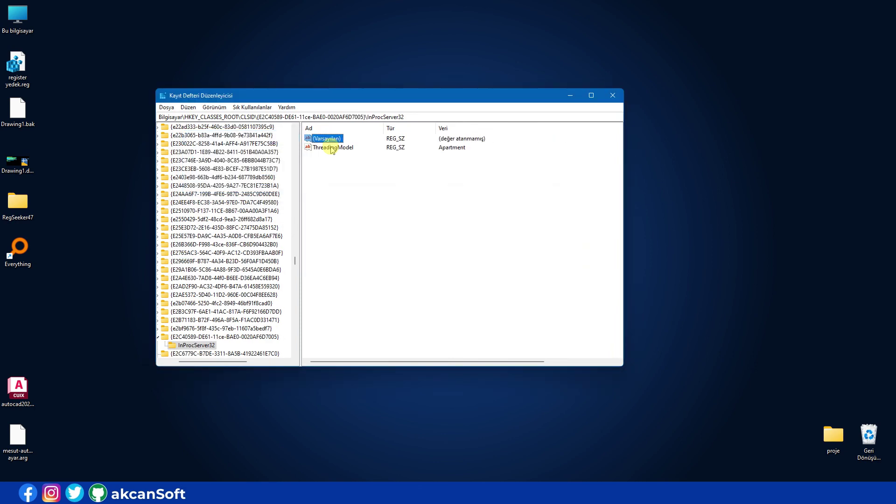
Step: Find and delete the default value of CLSID {E5B0515D…}'s InprocServer32 key and close the Registry Editor
{"action": "key", "text": "F3"}
{"action": "key", "text": "Delete"}
{"action": "key", "text": "Return"}
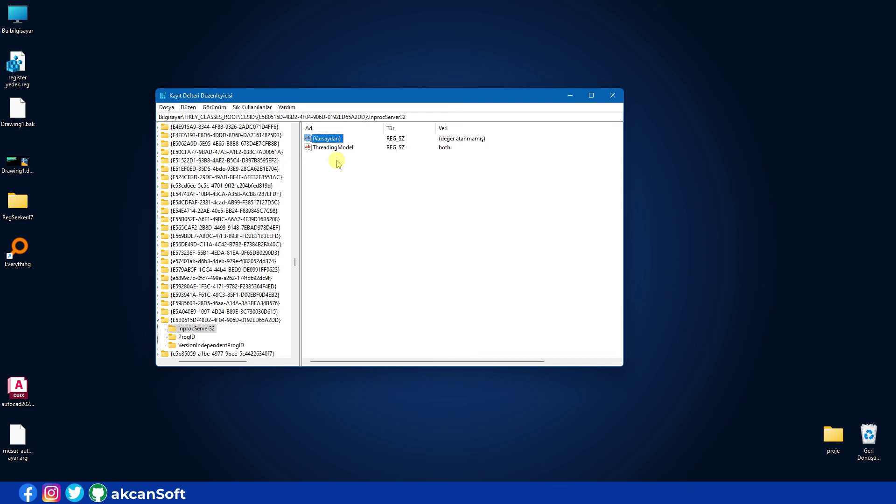
{"action": "left_click", "coordinate": [614, 96]}
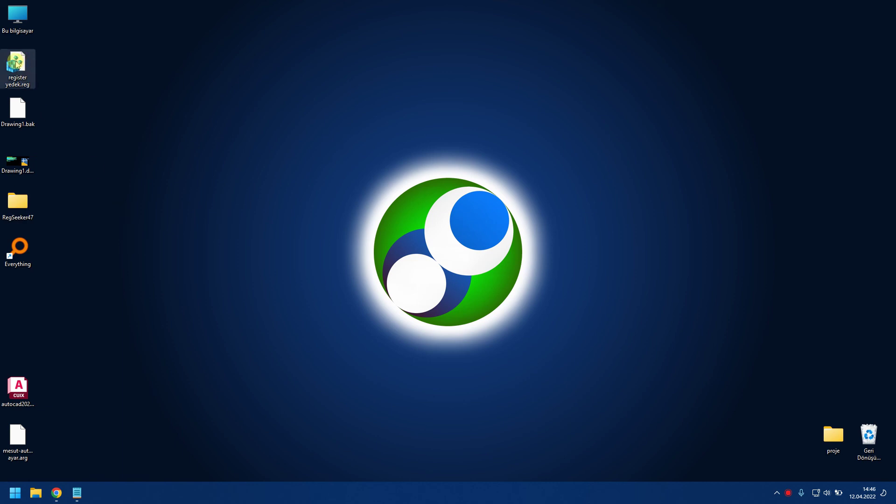
Step: Move register yedek.reg directly above autocad2023.cuix on the desktop and point out the registry, .cuix and .arg backup files
{"action": "left_click_drag", "start_coordinate": [17, 66], "coordinate": [18, 349]}
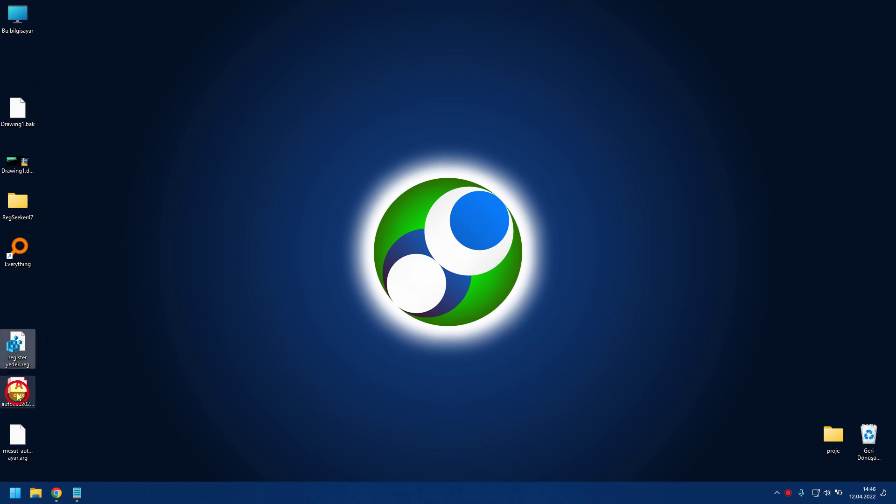
{"action": "left_click_drag", "start_coordinate": [75, 447], "coordinate": [2, 339]}
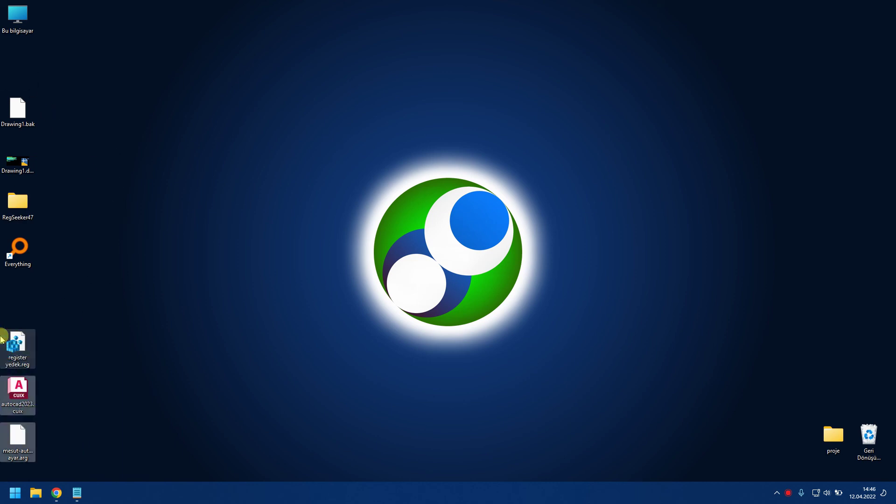
{"action": "left_click", "coordinate": [13, 309]}
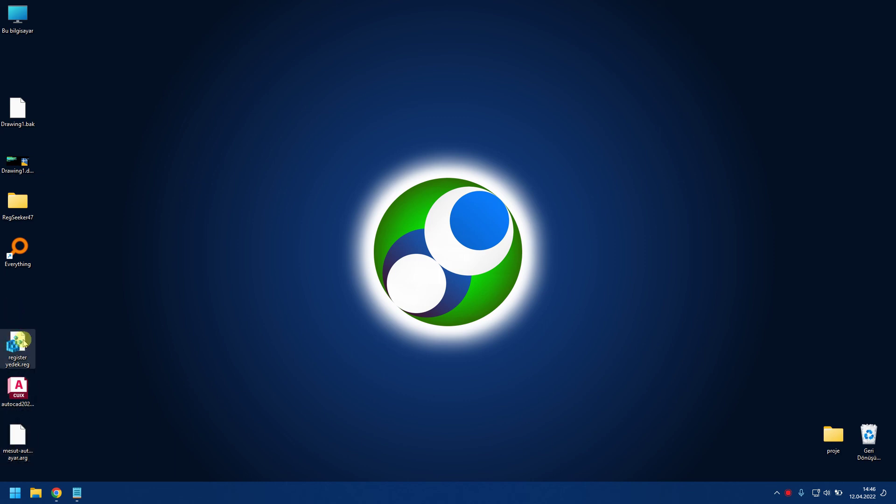
{"action": "left_click", "coordinate": [18, 393]}
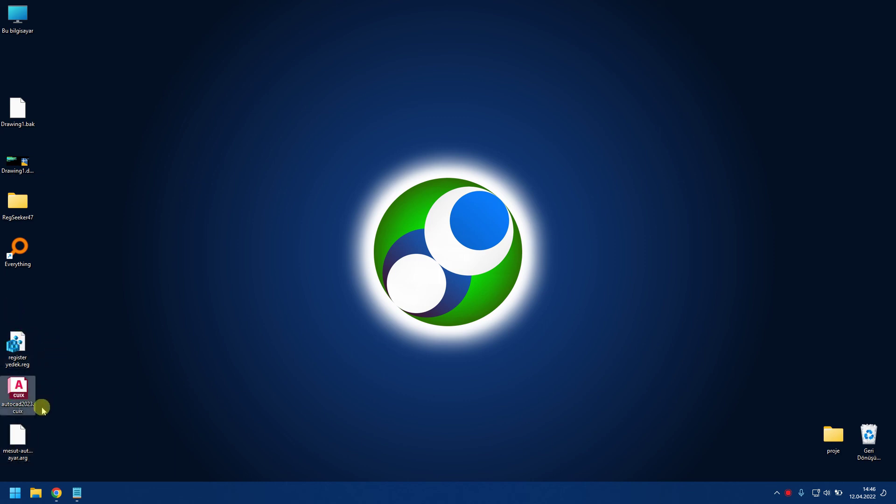
{"action": "left_click", "coordinate": [16, 442]}
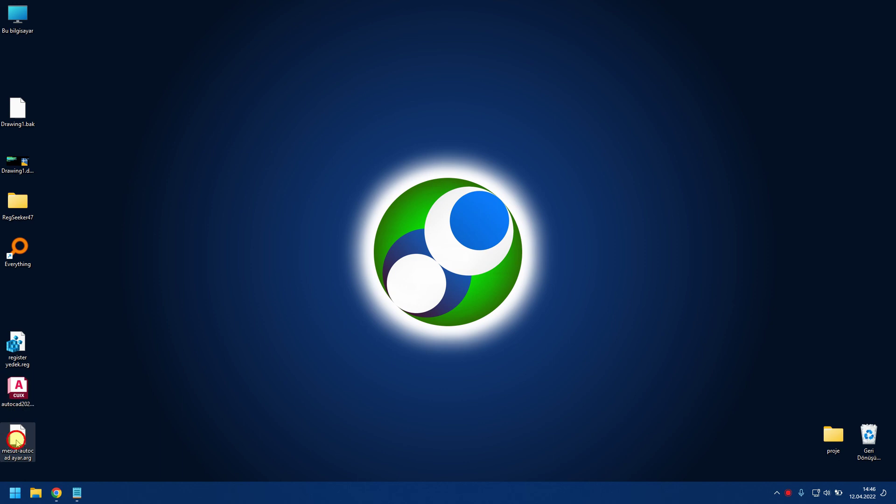
{"action": "left_click", "coordinate": [65, 410]}
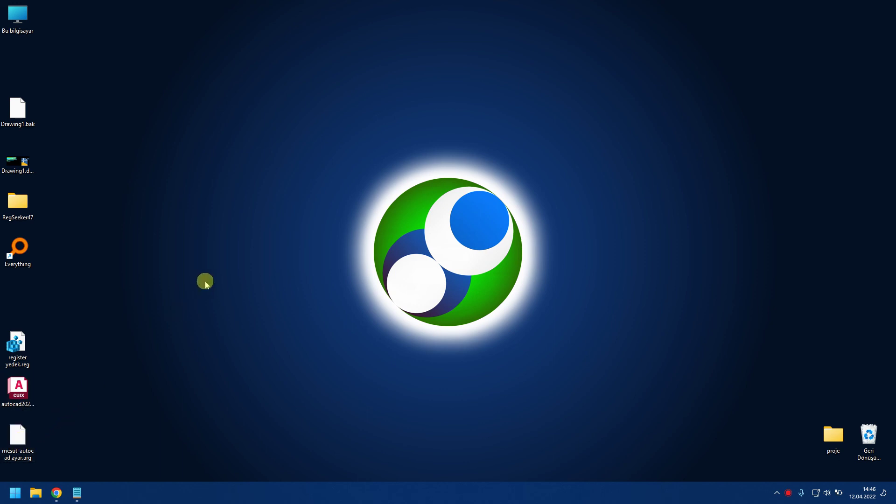
Step: Try to open Drawing1.dwg from the desktop to check its application association, and dismiss the message
{"action": "left_click", "coordinate": [18, 162]}
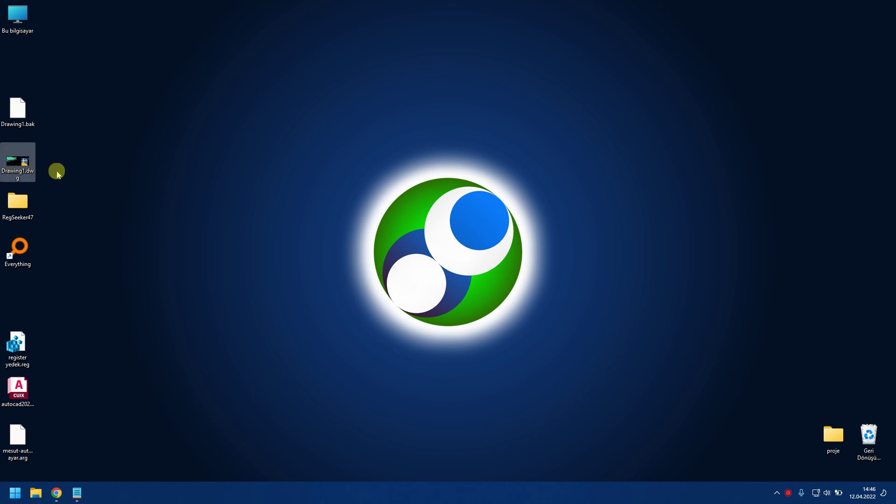
{"action": "double_click", "coordinate": [16, 166]}
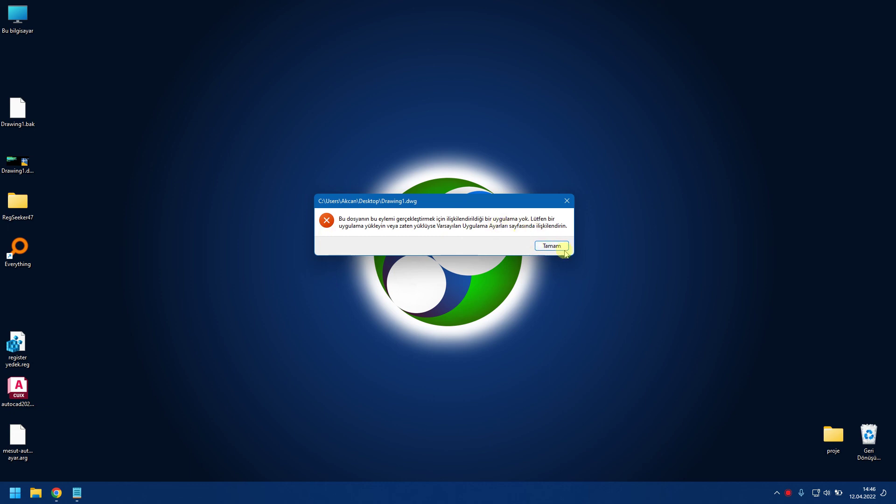
{"action": "left_click", "coordinate": [551, 247]}
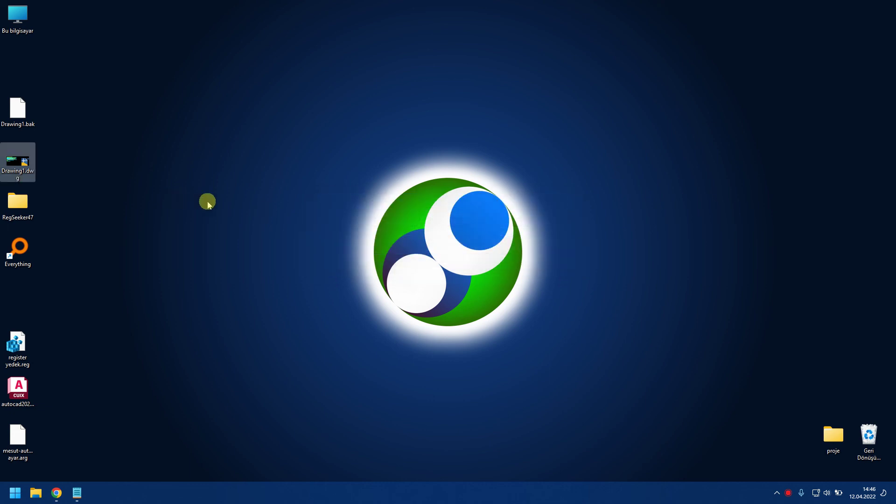